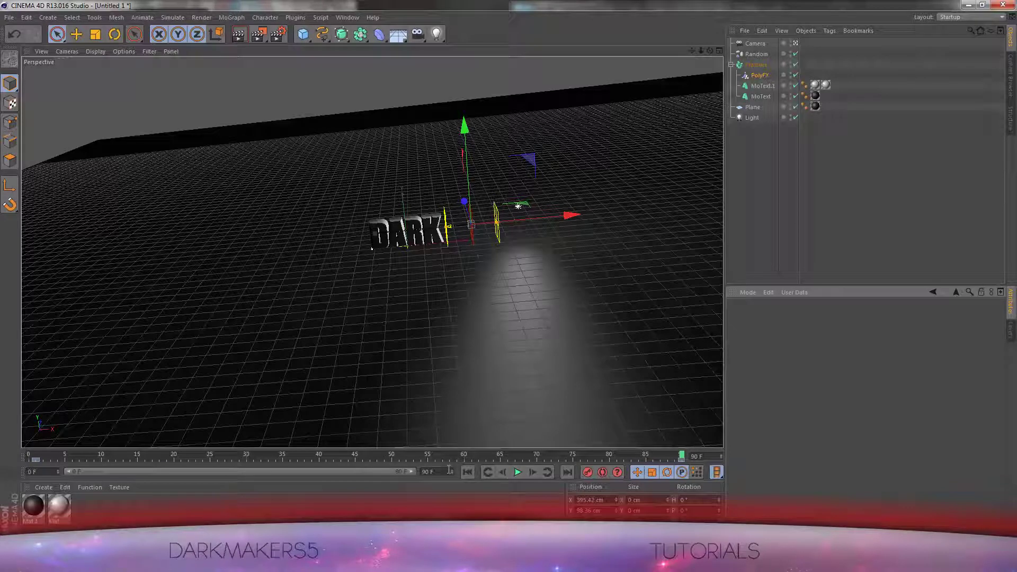
left_click(756, 64)
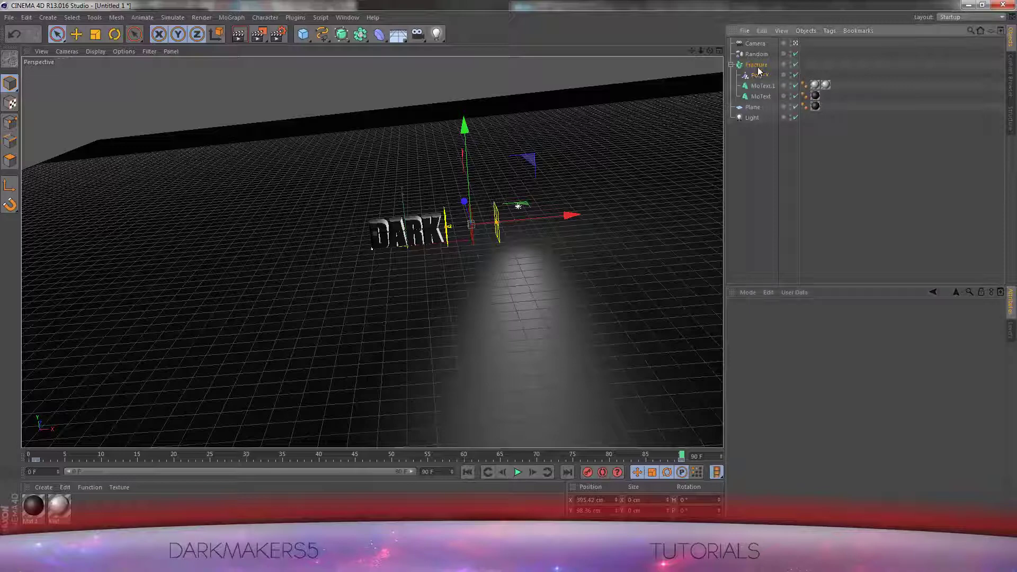
left_click(753, 141)
scroll(403, 243, "up", 6)
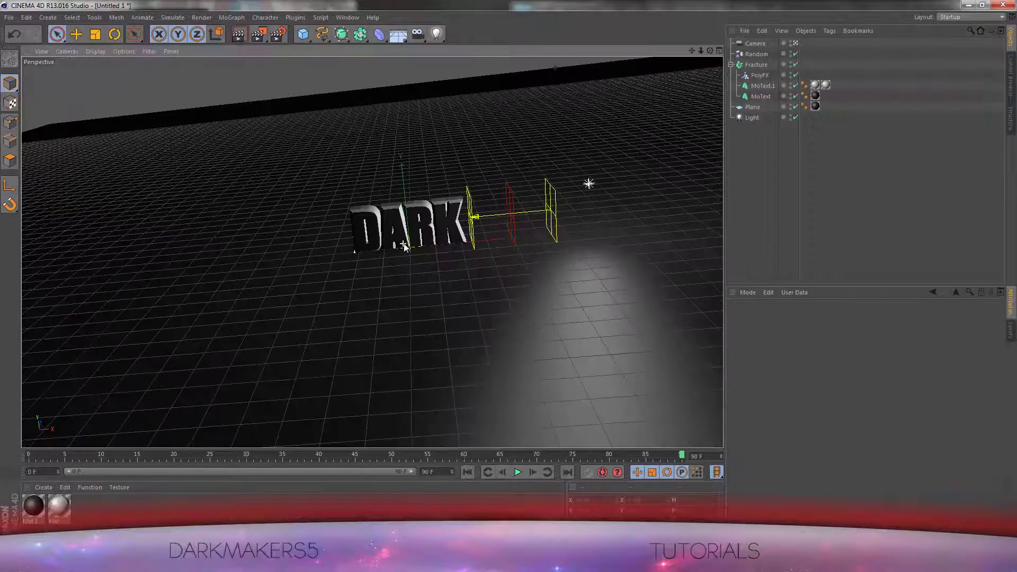
left_click_drag(518, 273, 508, 276, "alt")
Step: Create a new empty project and add a MoText object to the scene
left_click(10, 17)
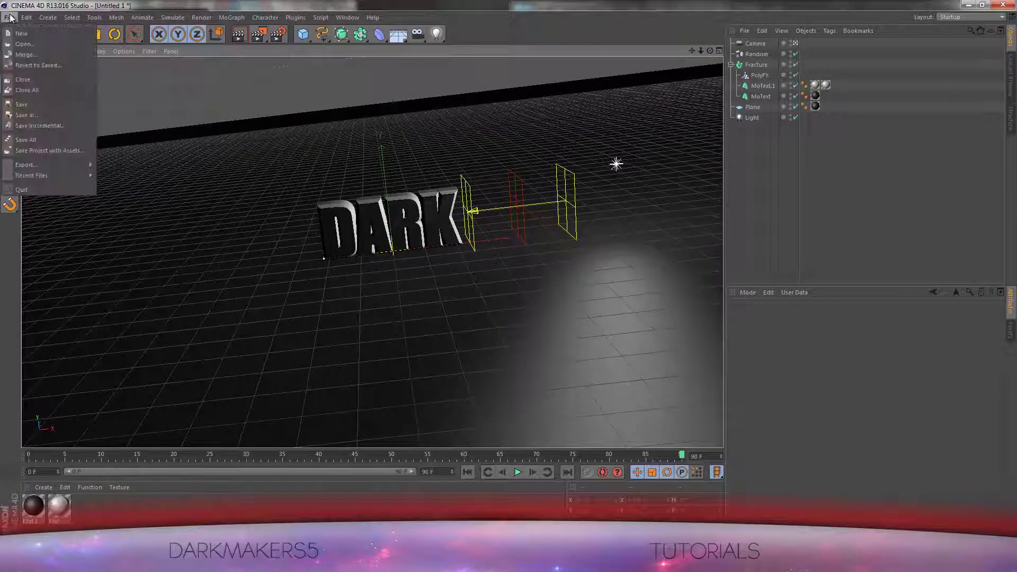
left_click(23, 33)
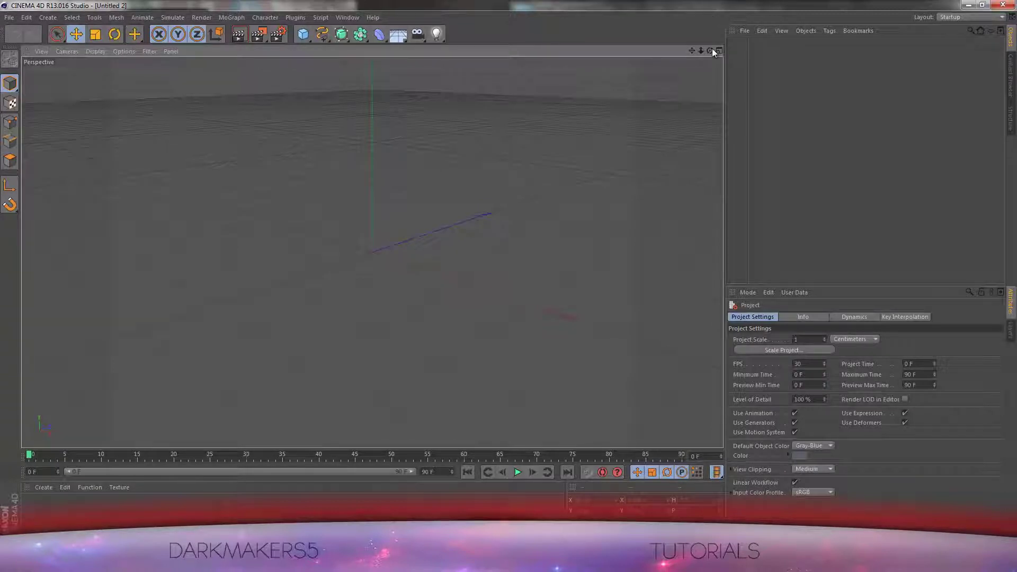
left_click_drag(709, 50, 509, 280)
left_click(231, 17)
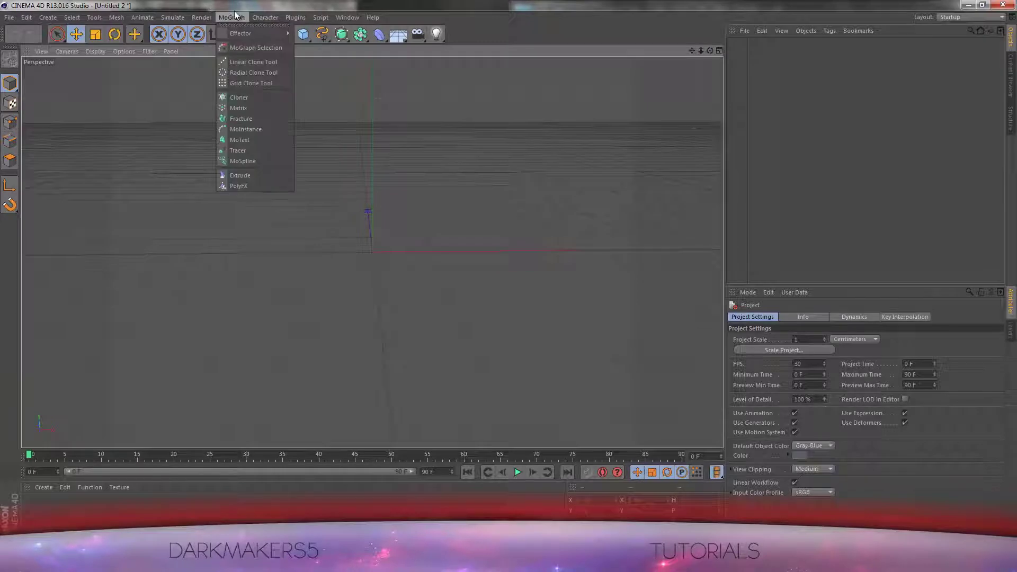
left_click(249, 142)
left_click_drag(710, 50, 513, 273)
Step: Set the MoText object's font to Impact
left_click(784, 318)
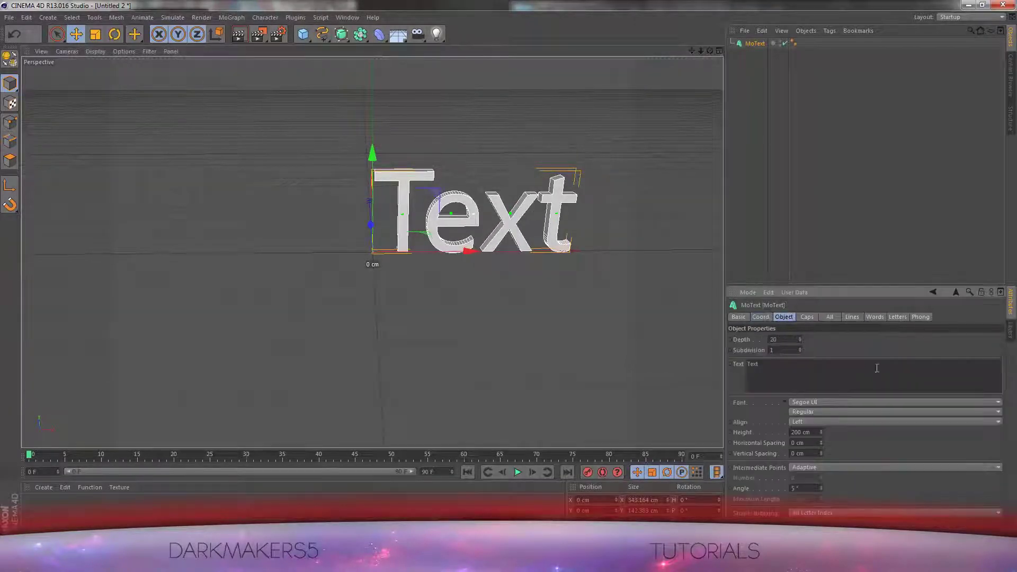
left_click(855, 401)
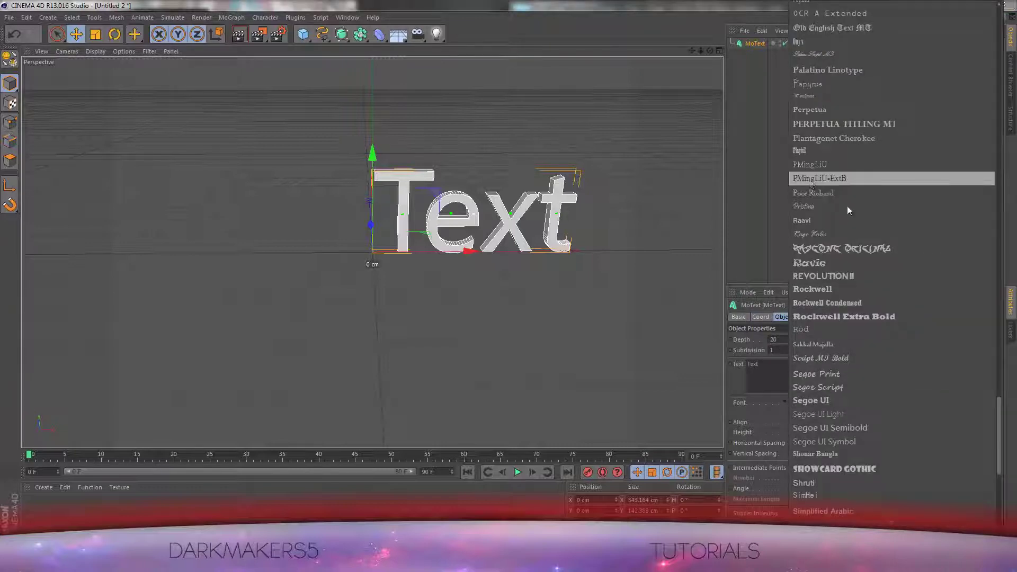
left_click(763, 201)
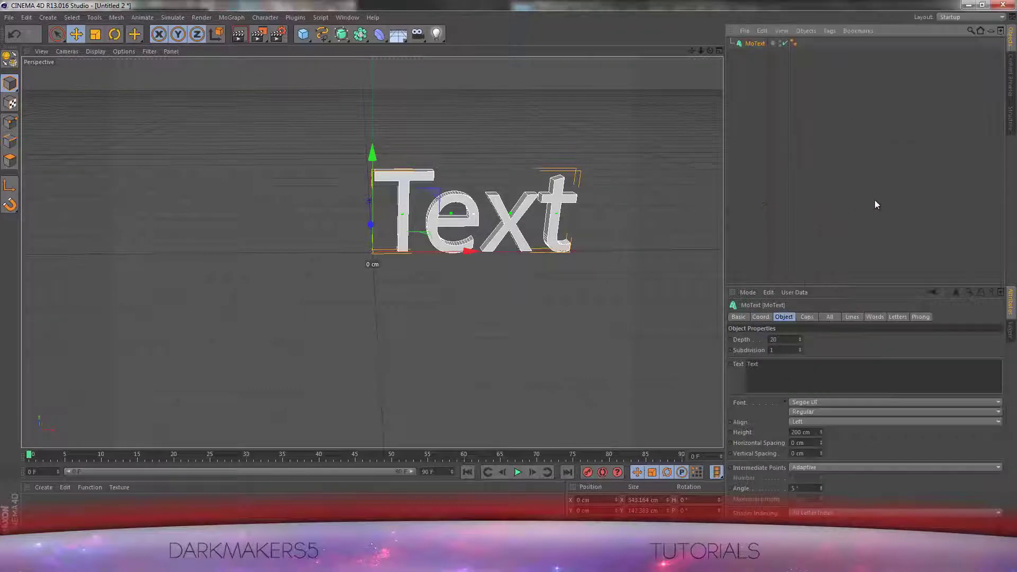
left_click(823, 402)
scroll(846, 225, "up", 8)
scroll(845, 225, "up", 10)
left_click(824, 243)
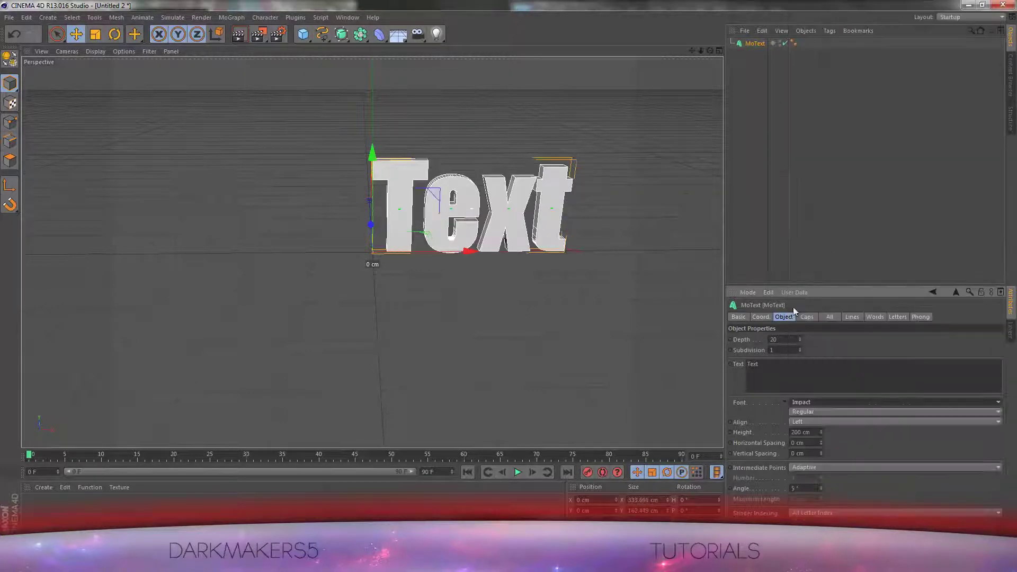
Step: Replace the MoText wording with "DARK" and set its alignment to Middle
left_click(758, 363)
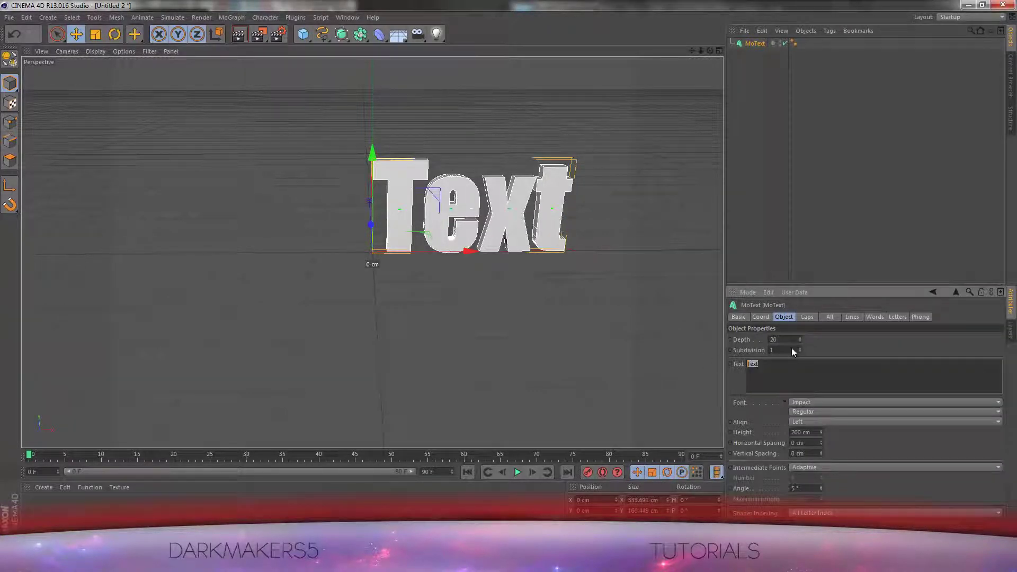
type("DARK")
left_click(856, 335)
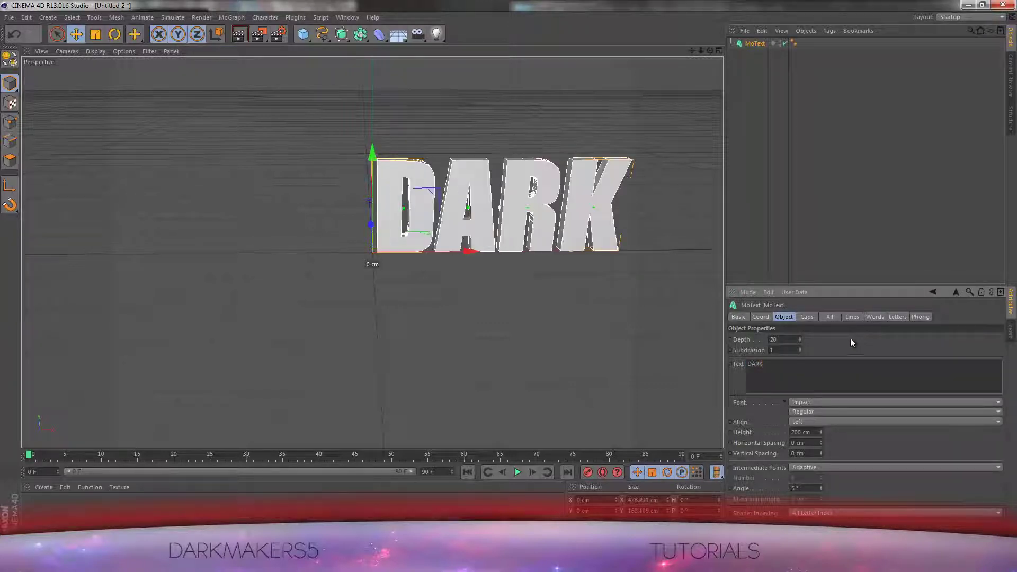
left_click(805, 421)
left_click(805, 432)
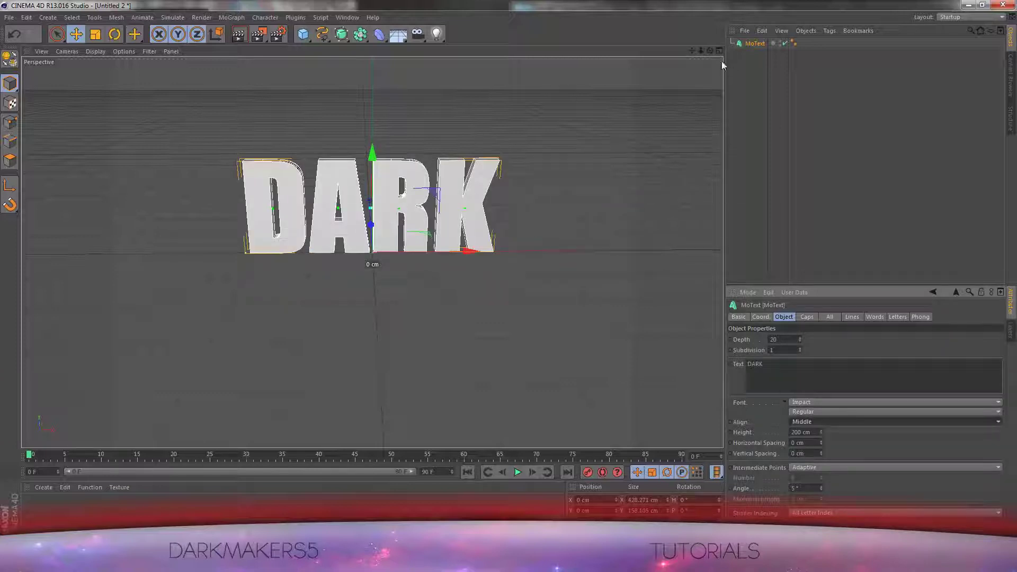
Step: Set the DARK text's depth to 100 and its subdivision to 14
left_click_drag(510, 275, 505, 271, "alt")
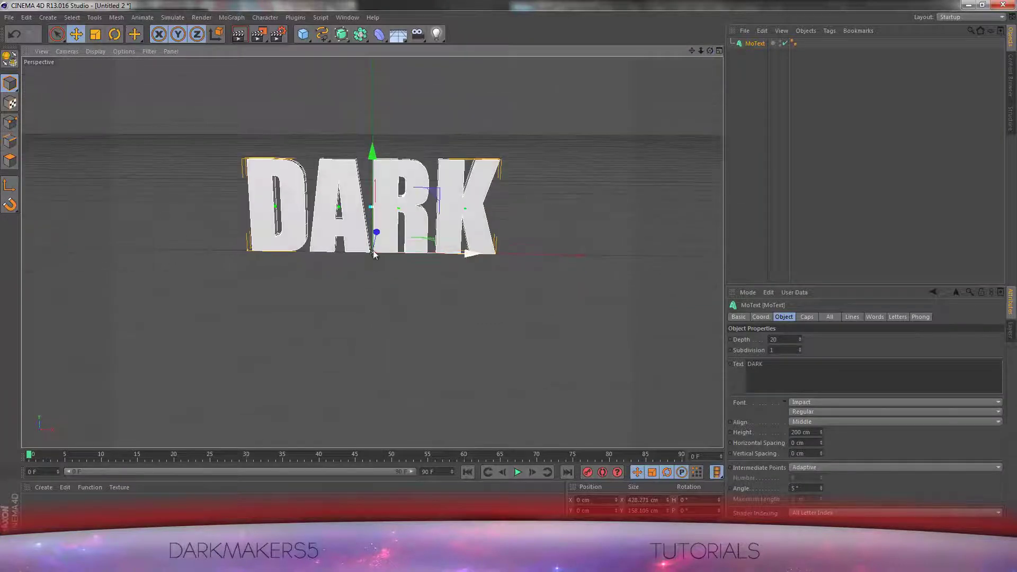
mouse_move(710, 50)
left_mouse_down()
mouse_move(507, 275)
mouse_move(702, 50)
mouse_move(694, 56)
left_mouse_up()
scroll(408, 203, "up", 2)
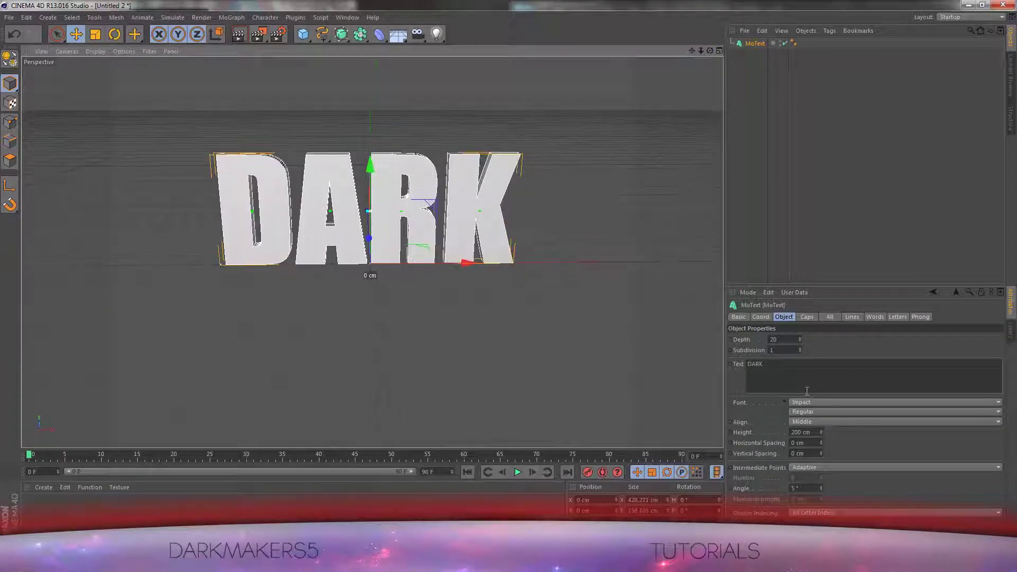
double_click(788, 340)
type("100")
key("Return")
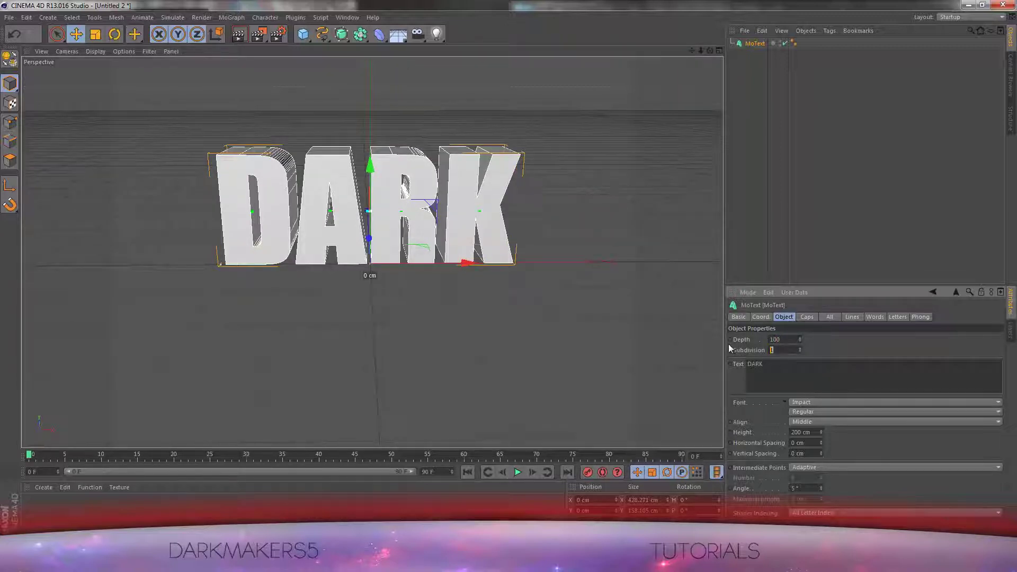
type("10")
key("BackSpace")
type("4")
key("Return")
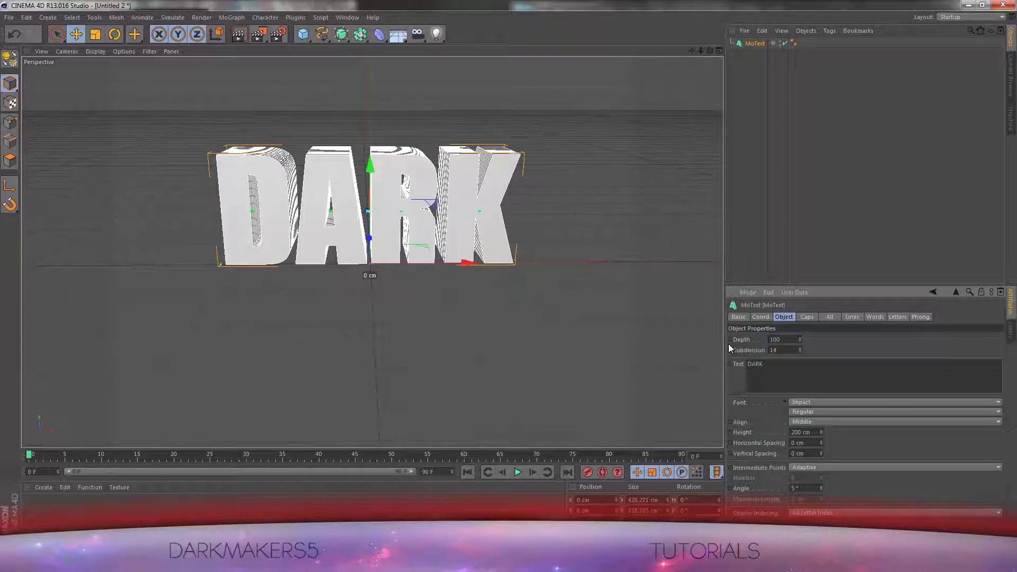
Step: Set both the start and end caps of the DARK text to Fillet Cap
left_click(807, 317)
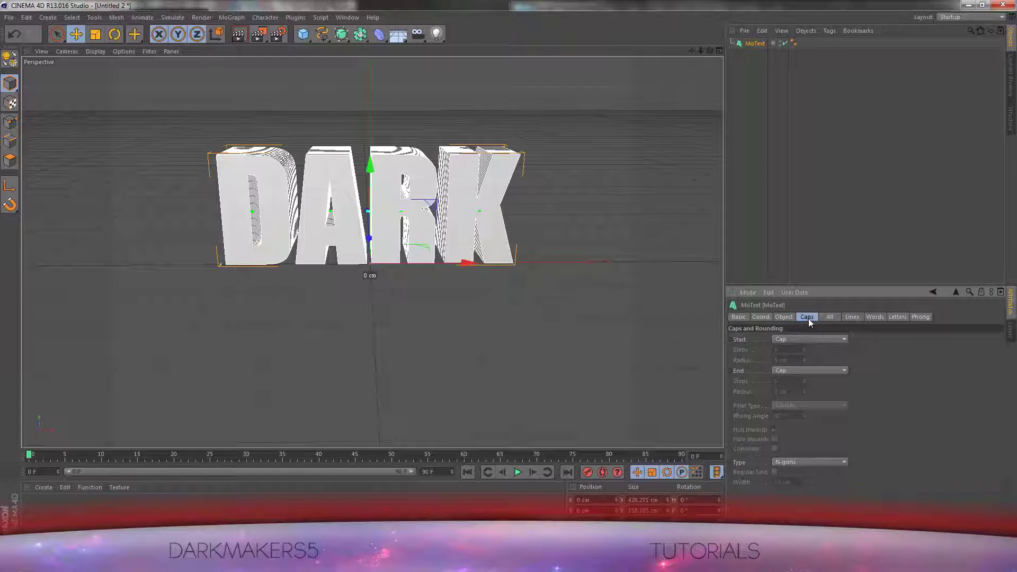
left_click(798, 339)
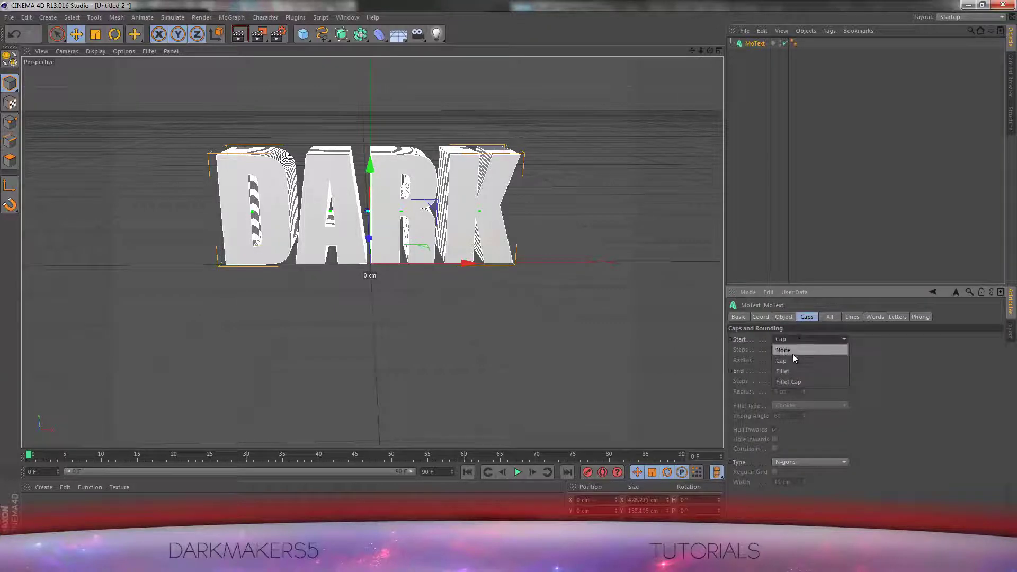
left_click(792, 385)
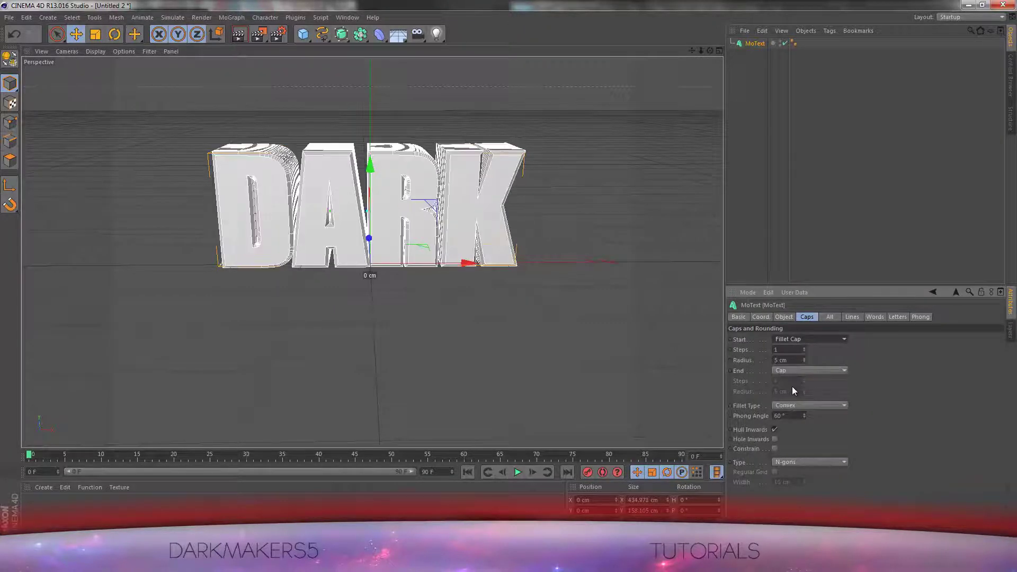
left_click(787, 367)
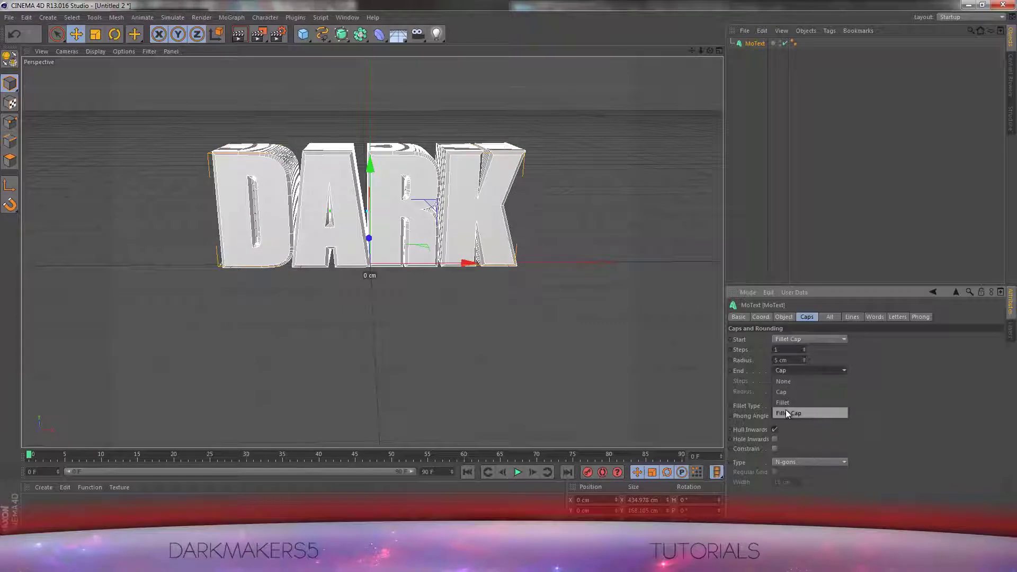
left_click(786, 409)
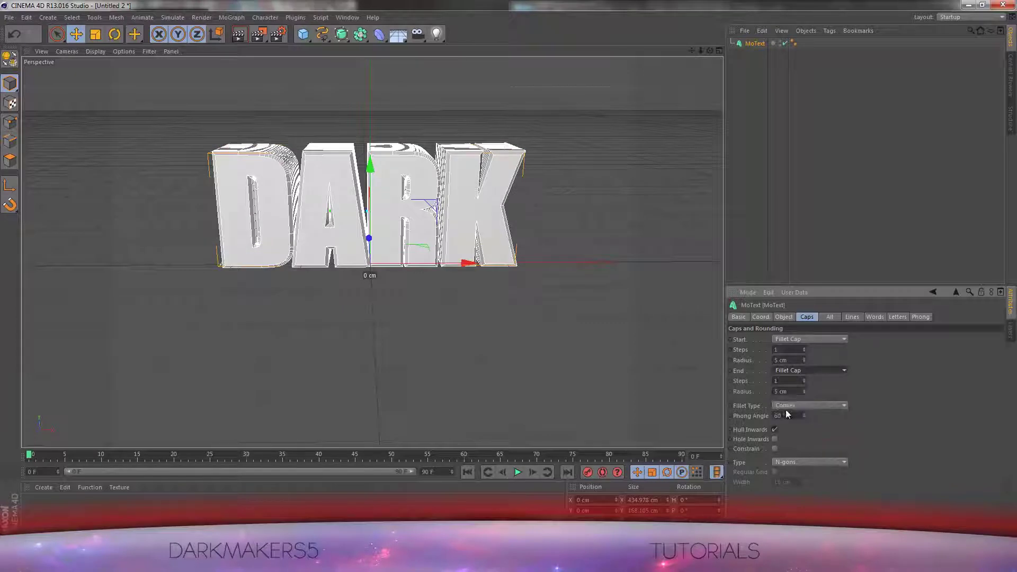
Step: Set the fillet radius of the start and end caps to 10 cm each
left_click(804, 358)
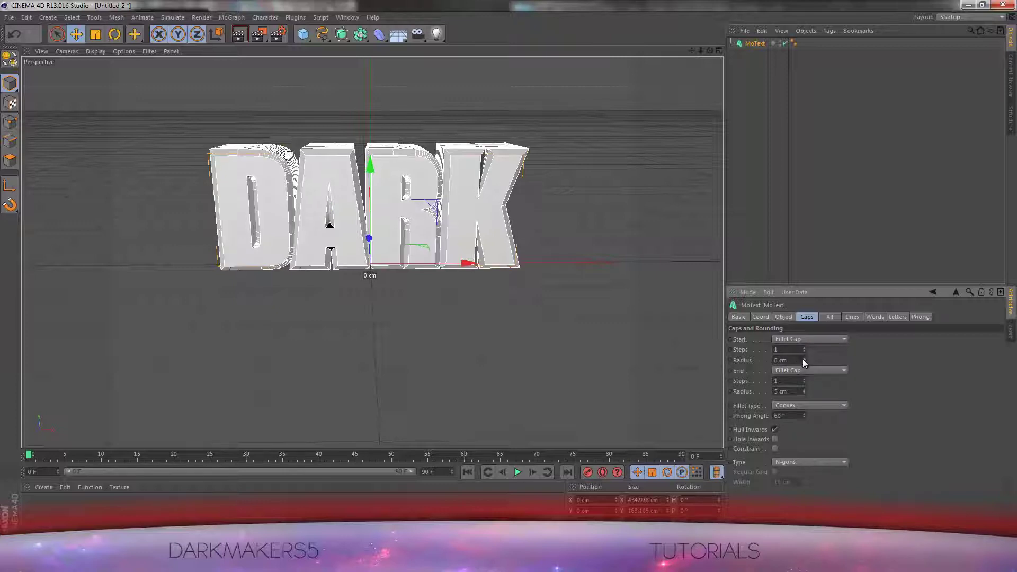
double_click(783, 360)
type("10")
key("Return")
double_click(784, 391)
type("10")
key("Return")
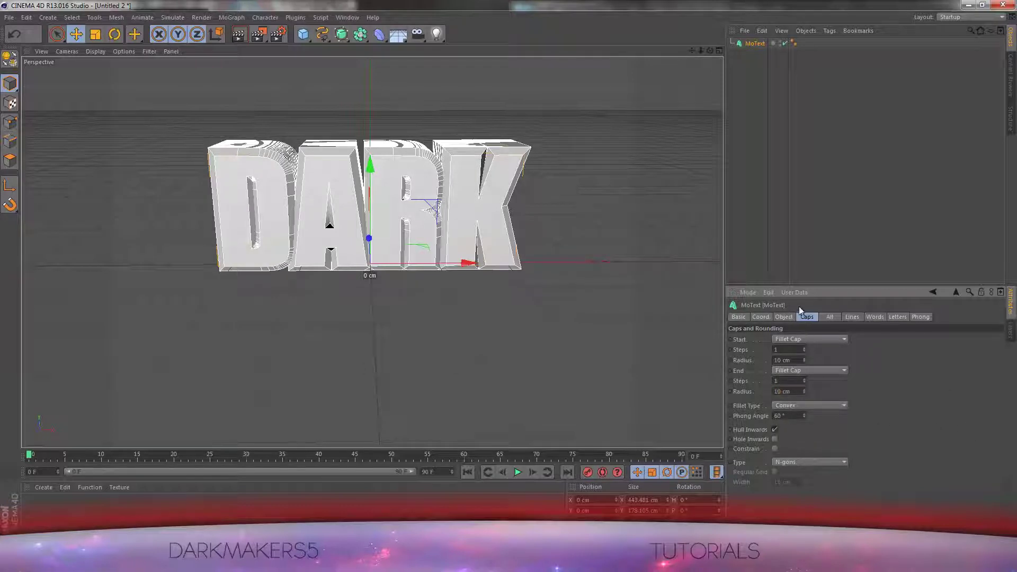
Step: Duplicate the DARK text object and set the copy's start and end fillet radii to 0 cm
key("ctrl+c")
key("ctrl+v")
double_click(789, 361)
type("0")
double_click(794, 392)
type("0")
key("Return")
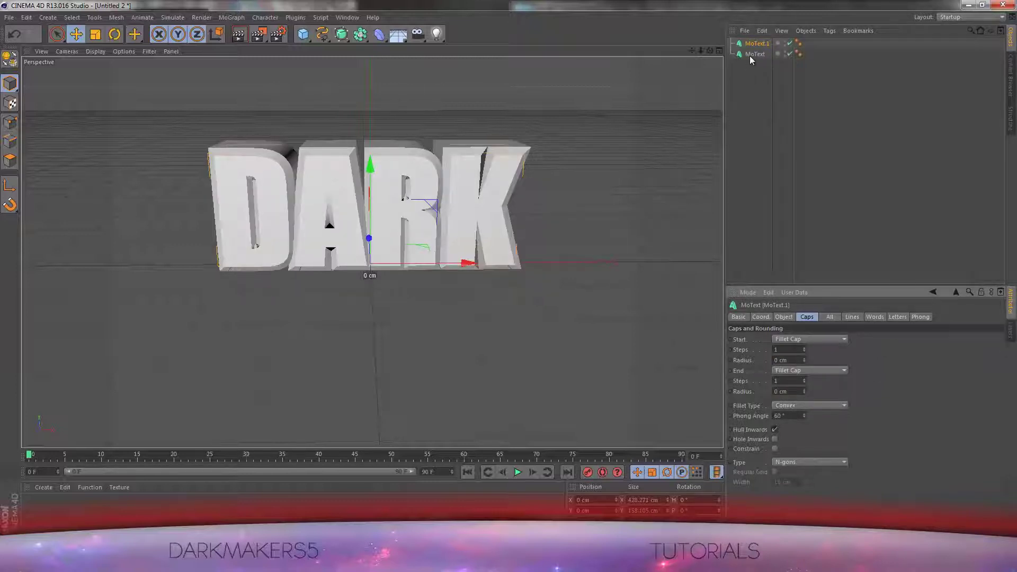
Step: Set the depth of the original text with the 10 cm fillets to 50
left_click(751, 54)
left_click(757, 44)
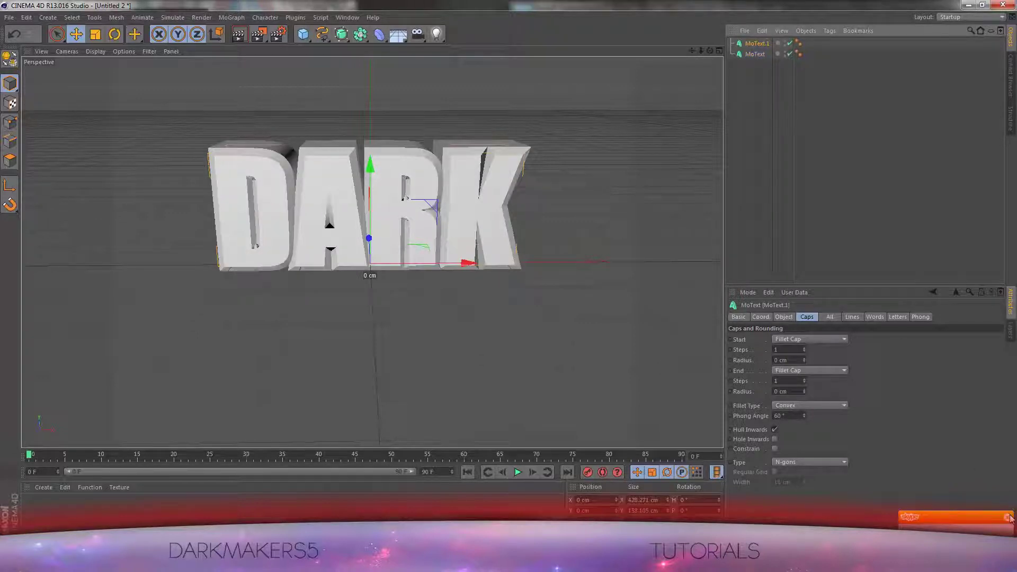
left_click(750, 54)
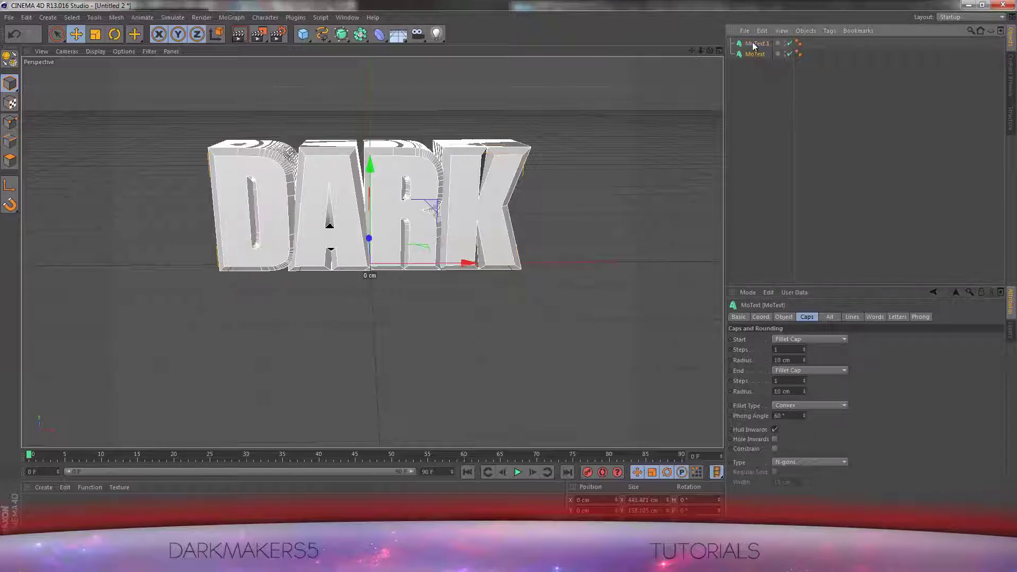
left_click(783, 317)
type("50")
key("Return")
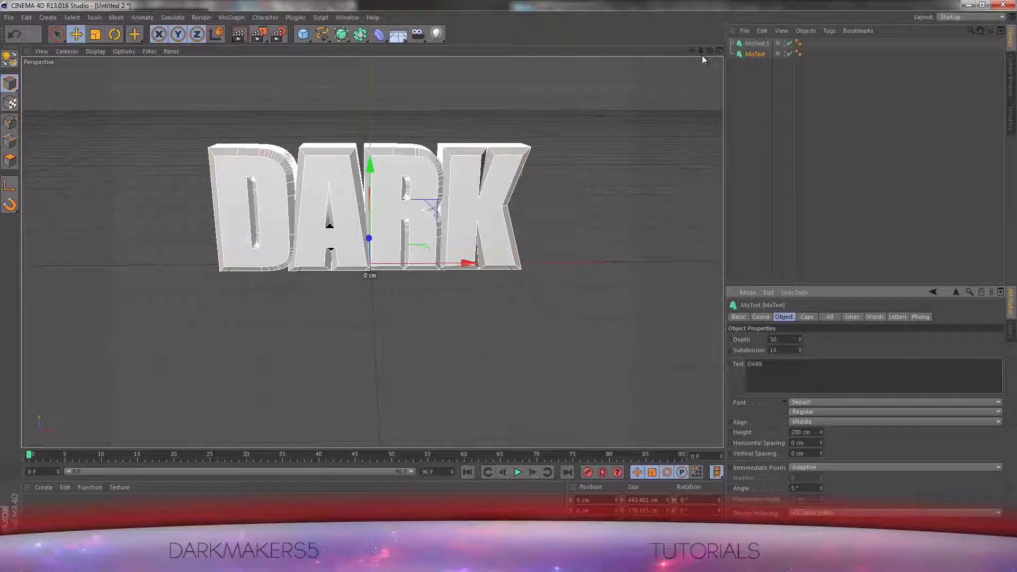
Step: Move the original filleted text about 25 cm back along Z, so the thinner copy protrudes in front
left_click_drag(710, 49, 508, 276)
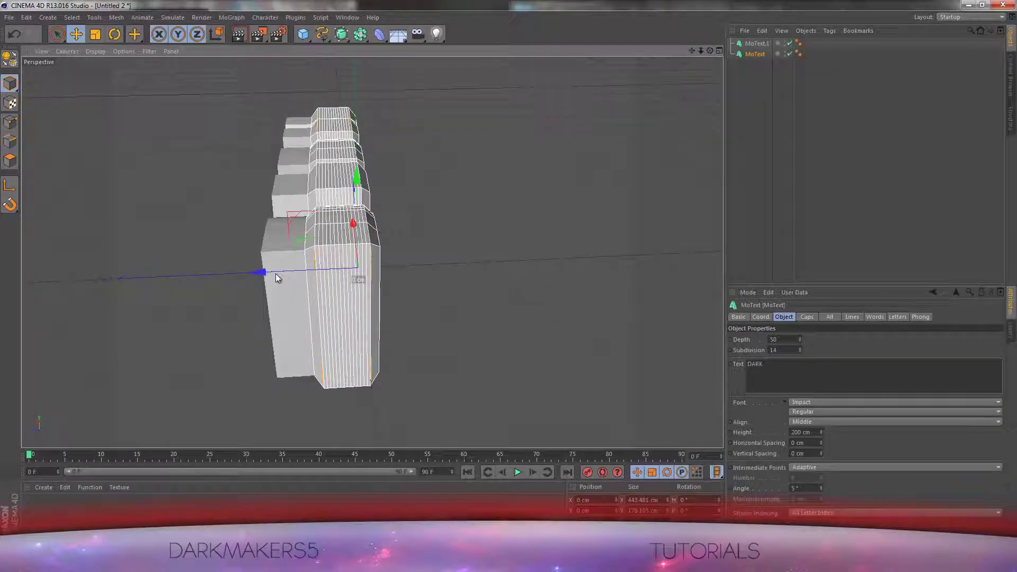
left_click_drag(276, 272, 259, 276)
left_click_drag(709, 51, 509, 275)
left_click_drag(692, 51, 511, 276)
scroll(417, 230, "up", 3)
scroll(440, 176, "down", 1)
left_click_drag(709, 51, 503, 222)
Step: Add a plane as the floor and enlarge it to scale factors of about 11.48 in X and 21.68 in Z
left_click(303, 34)
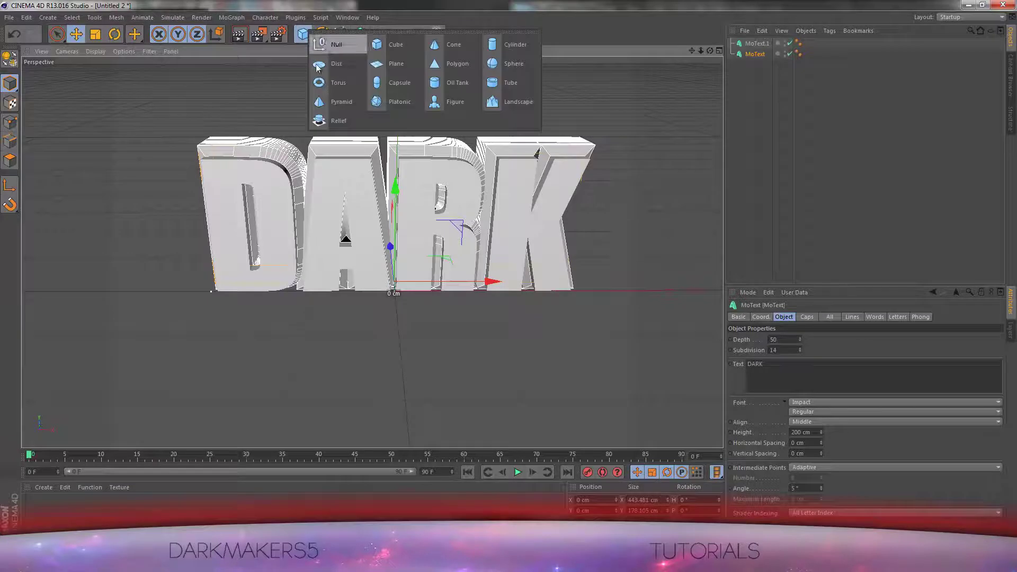
left_click(395, 64)
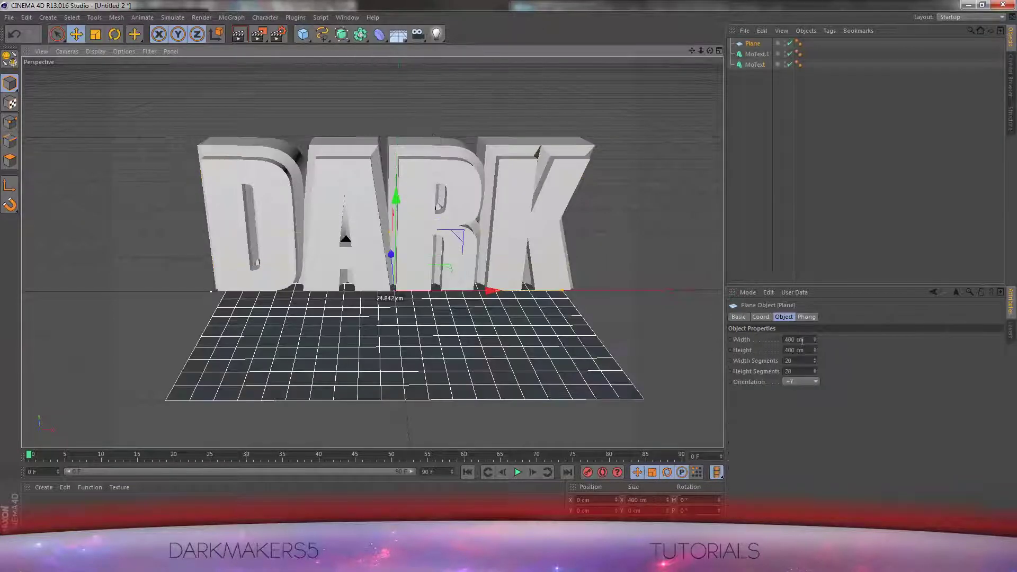
left_click(761, 317)
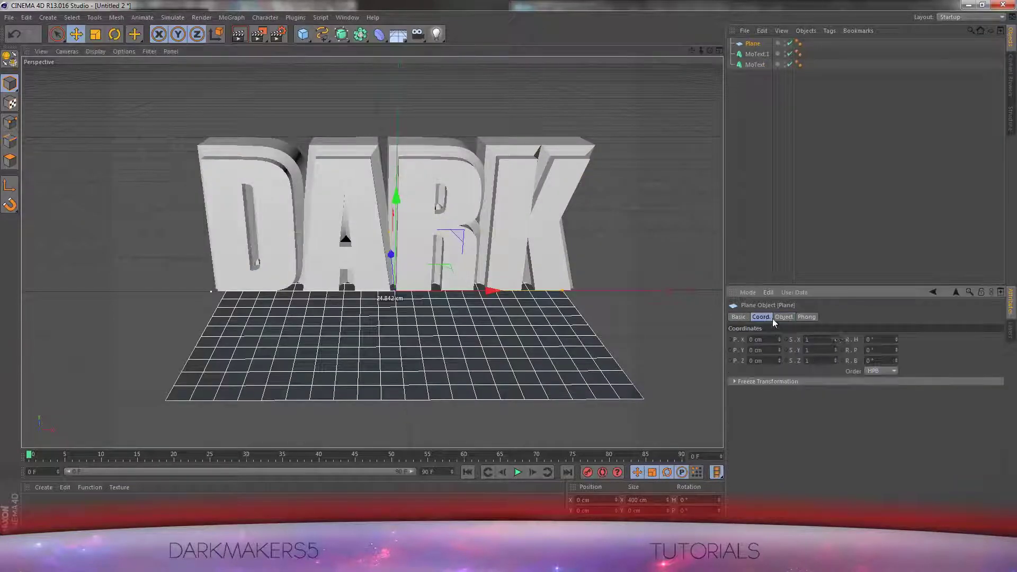
mouse_move(837, 338)
left_mouse_down()
mouse_move(835, 322)
mouse_move(836, 356)
mouse_move(821, 284)
mouse_move(837, 360)
mouse_move(840, 310)
mouse_move(833, 357)
left_mouse_up()
Step: In the front view, lower the floor plane to about -10.4 cm in Y, just below the letters, and return to the perspective view
left_click_drag(691, 50, 510, 275)
key("F4")
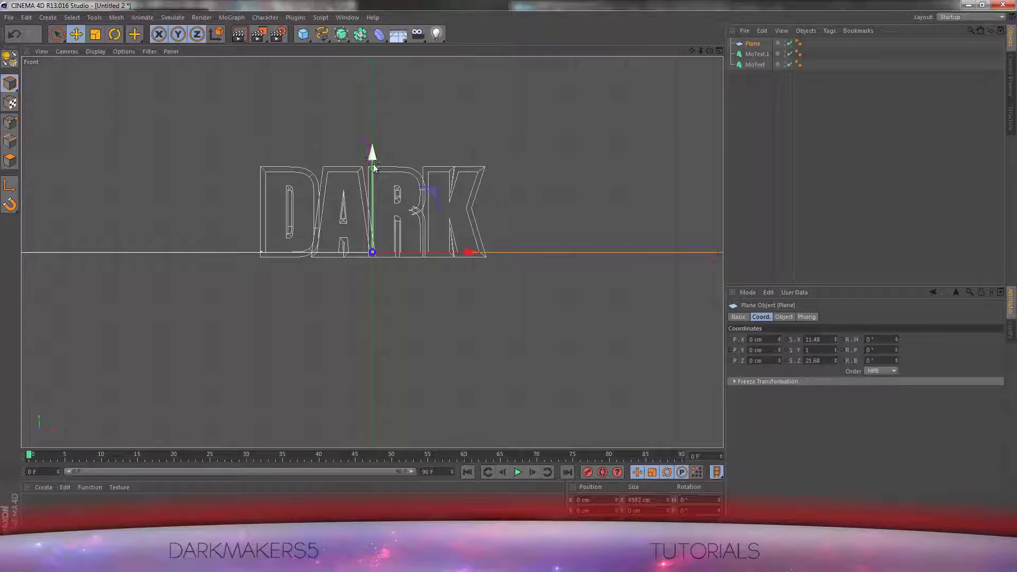
left_click_drag(373, 162, 373, 167)
key("F1")
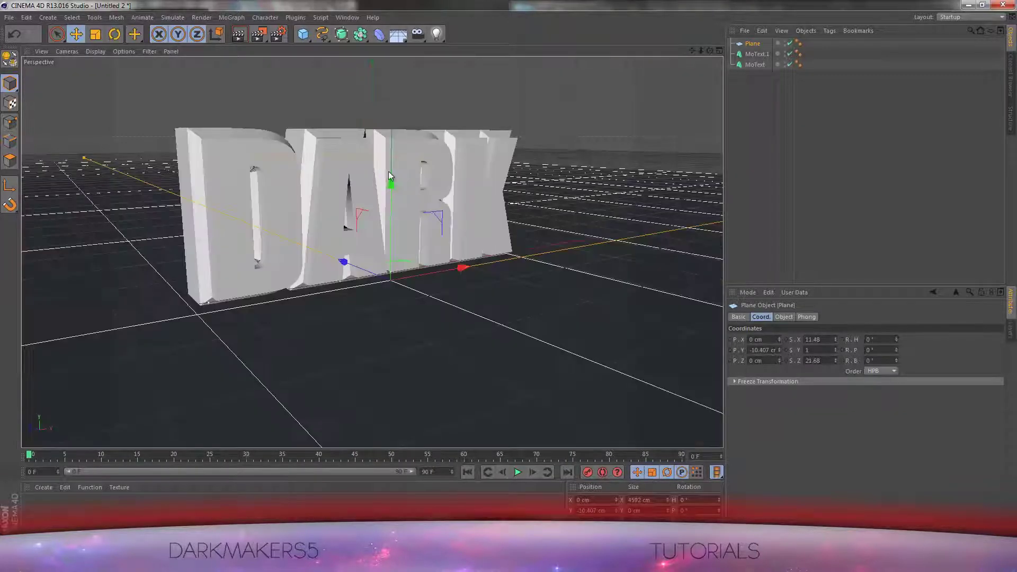
Step: Create a new material for the scene
left_click_drag(710, 51, 509, 275)
left_click(41, 487)
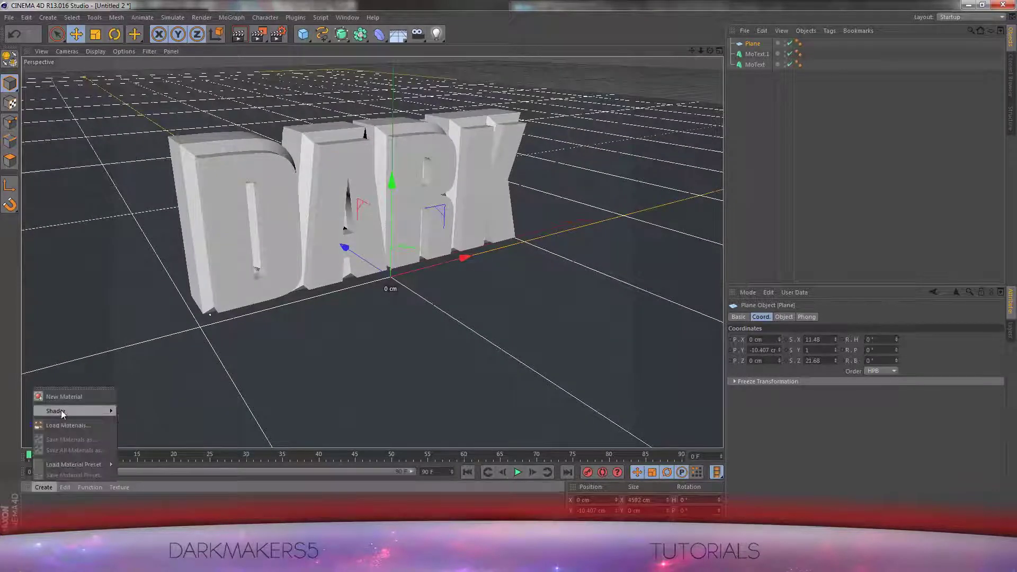
left_click(59, 393)
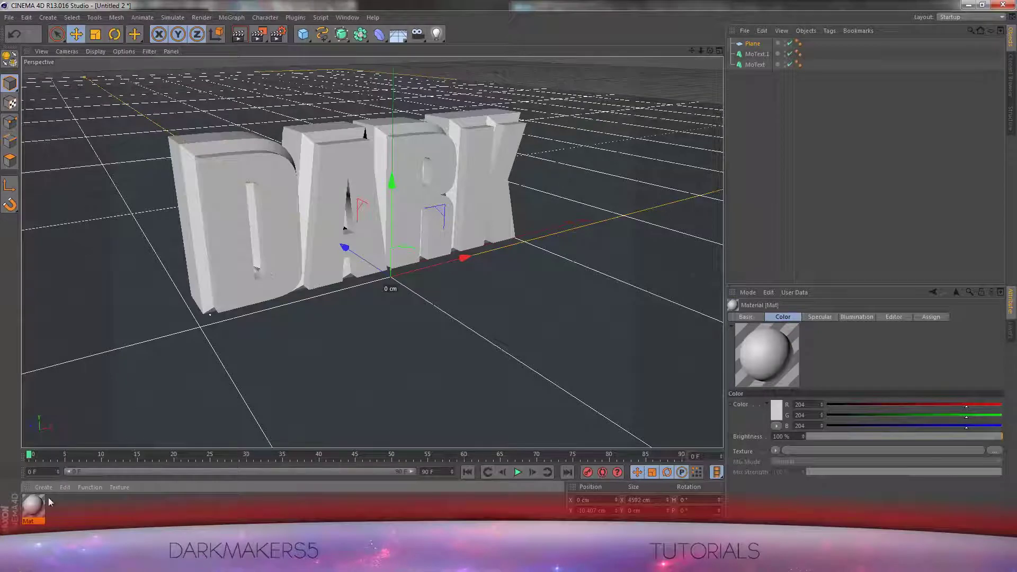
Step: Set the new material's colour to dark grey with RGB values of 41, 41, 41
double_click(35, 504)
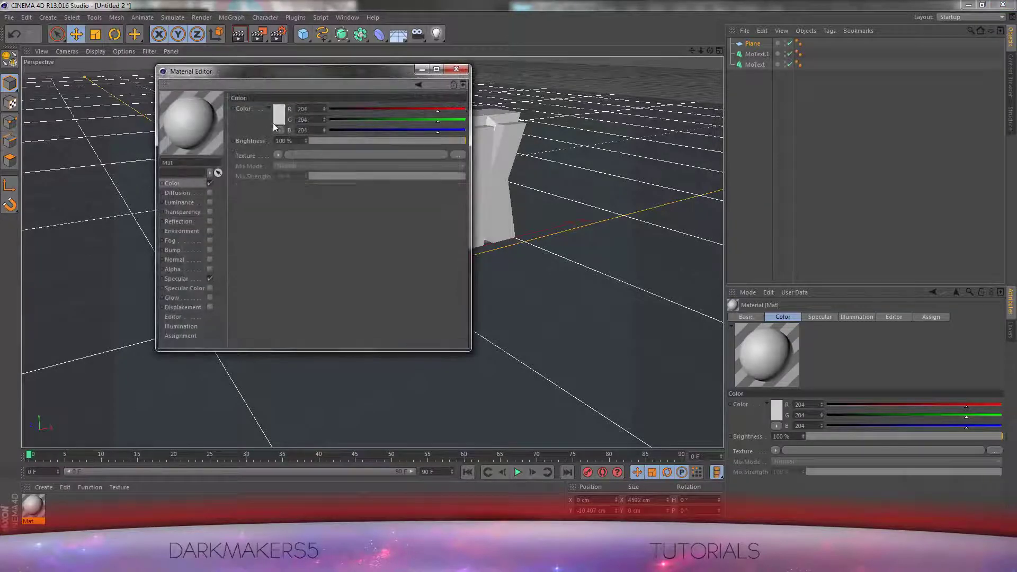
left_click(276, 117)
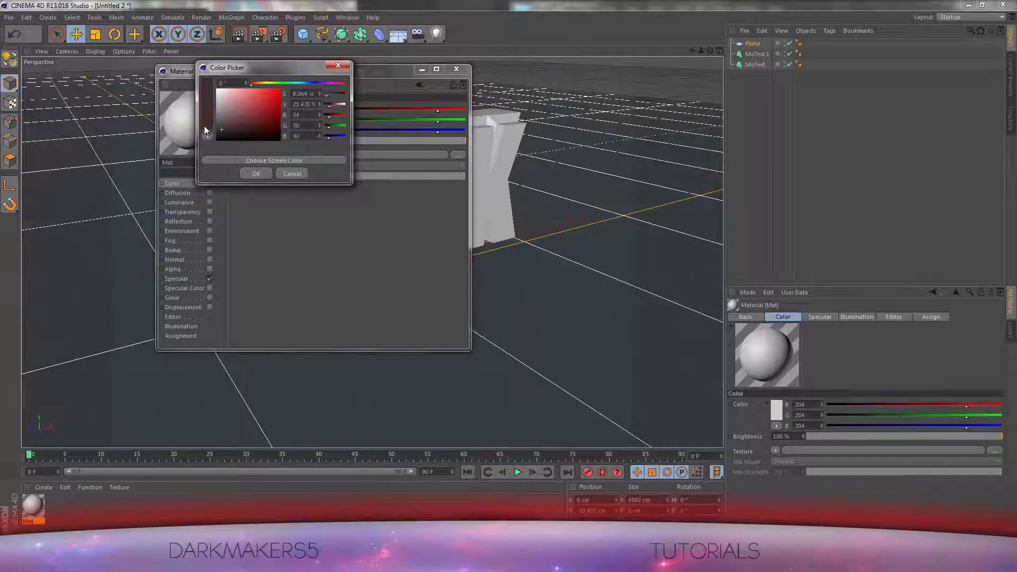
left_click_drag(204, 130, 195, 130)
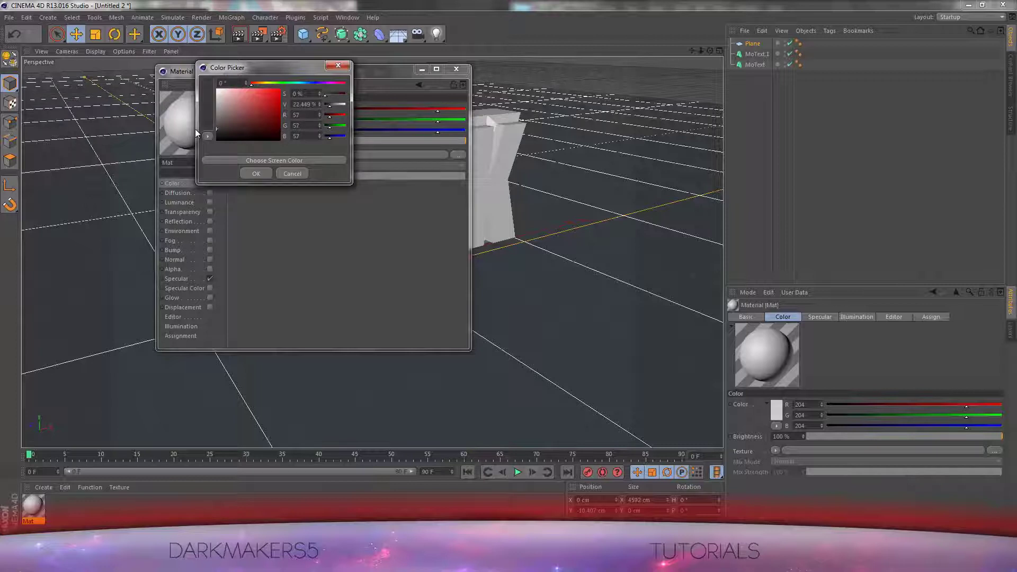
left_click(257, 170)
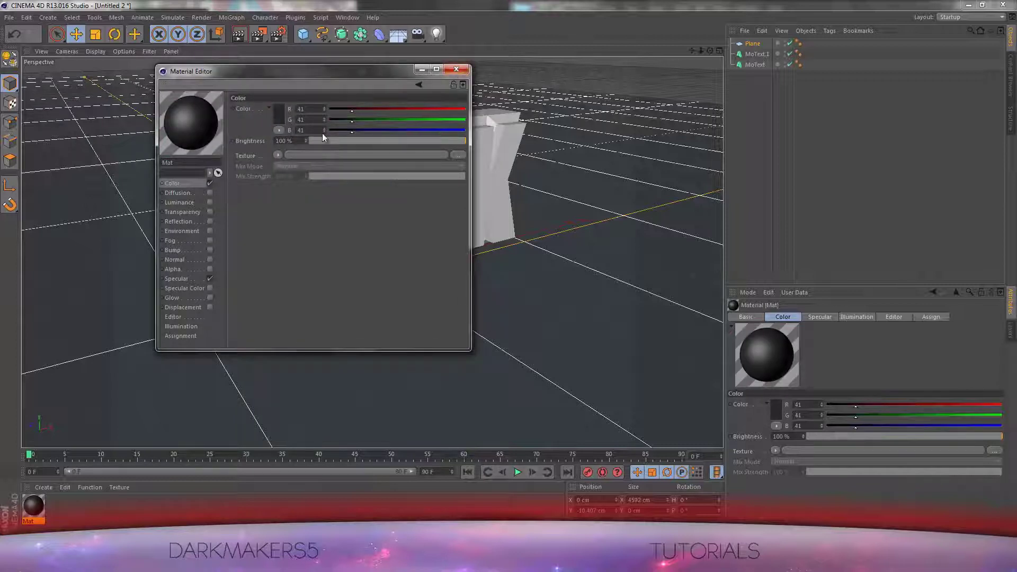
left_click(454, 71)
Step: Create a second material and set its colour to light grey with RGB values of 205, 205, 205
left_click(44, 487)
left_click(58, 395)
double_click(32, 506)
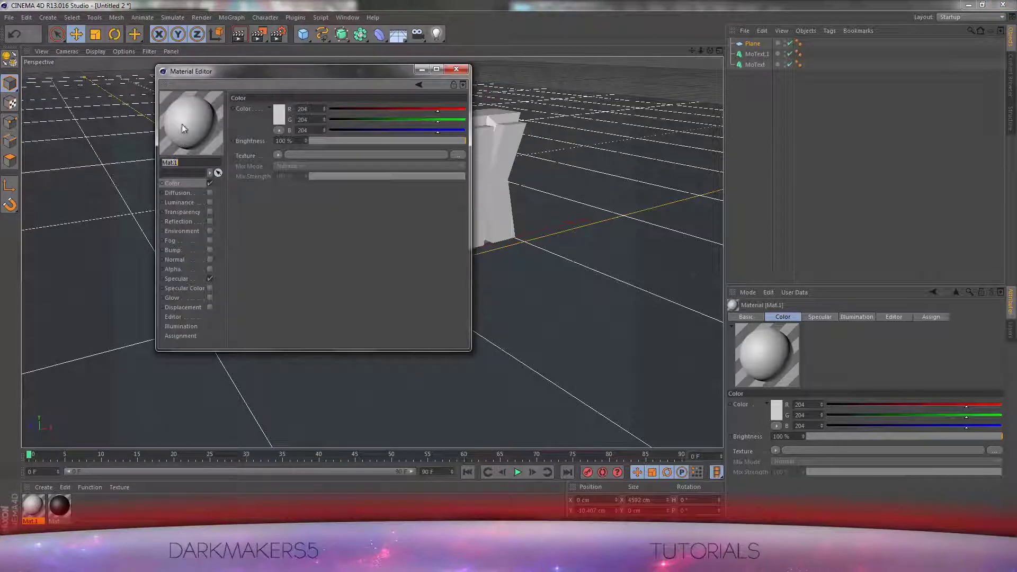
left_click(279, 117)
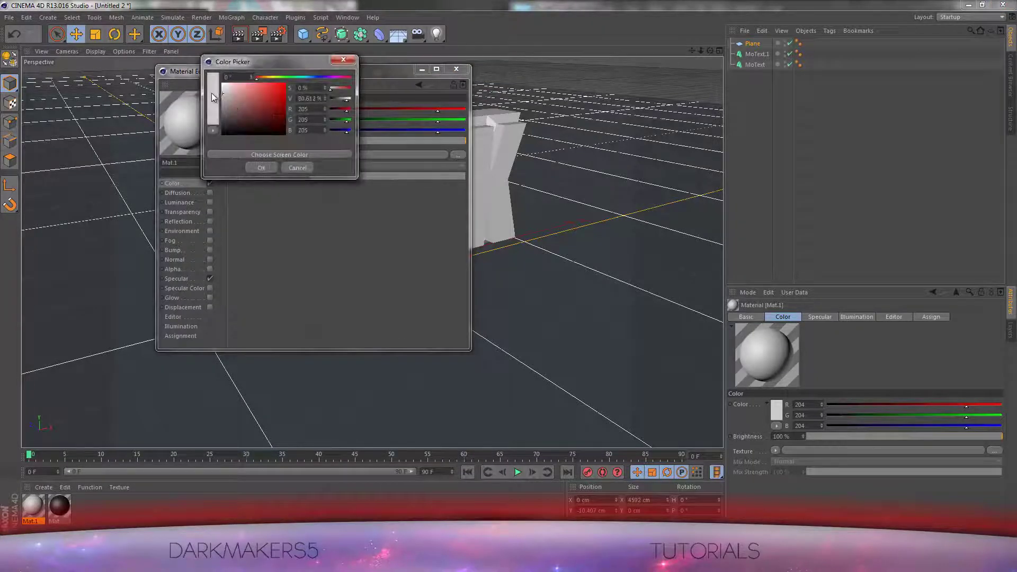
left_click(260, 168)
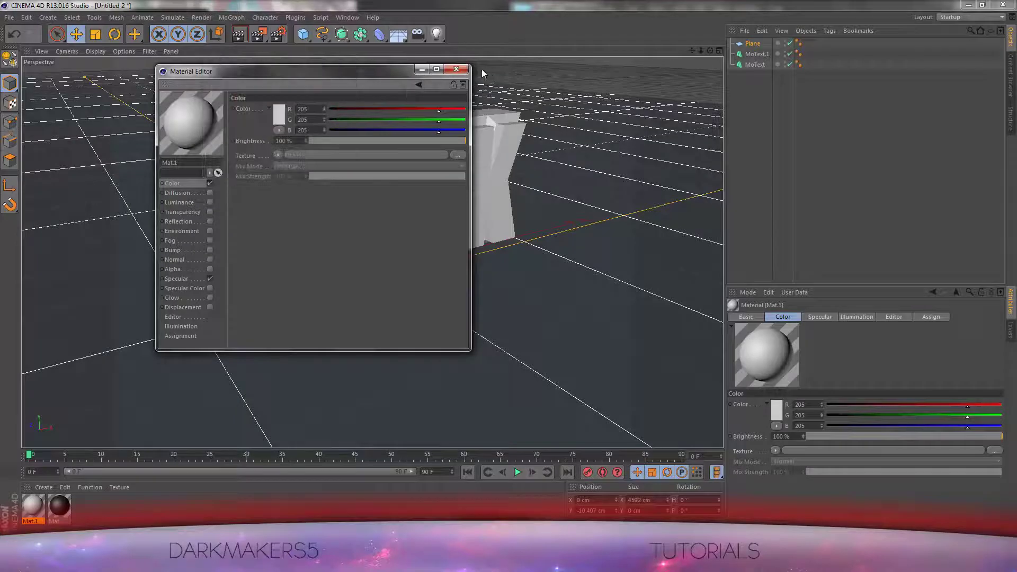
left_click(463, 70)
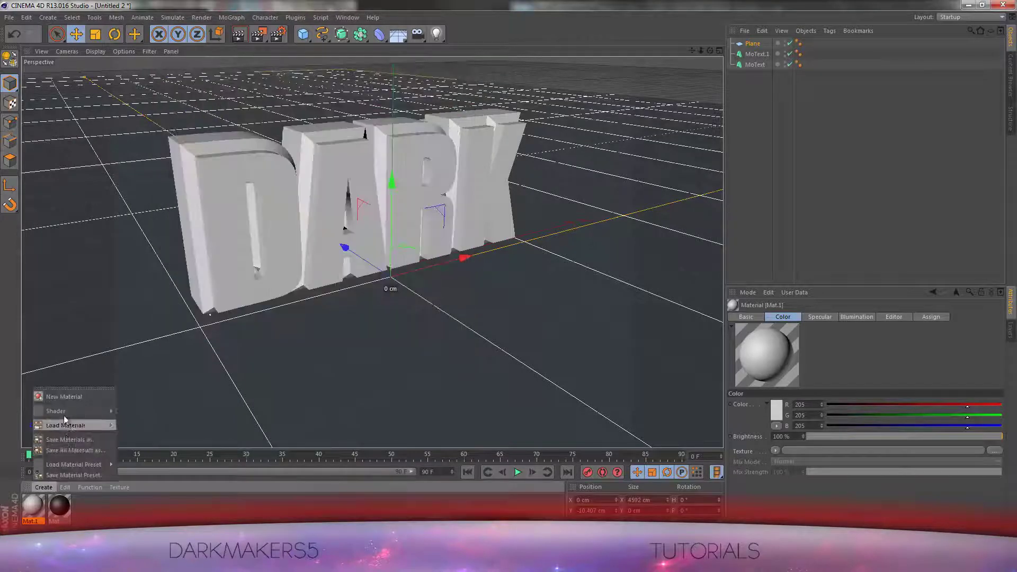
Step: Apply the dark grey material to the floor plane and the front text, and the light grey material to the rear text
left_click(130, 518)
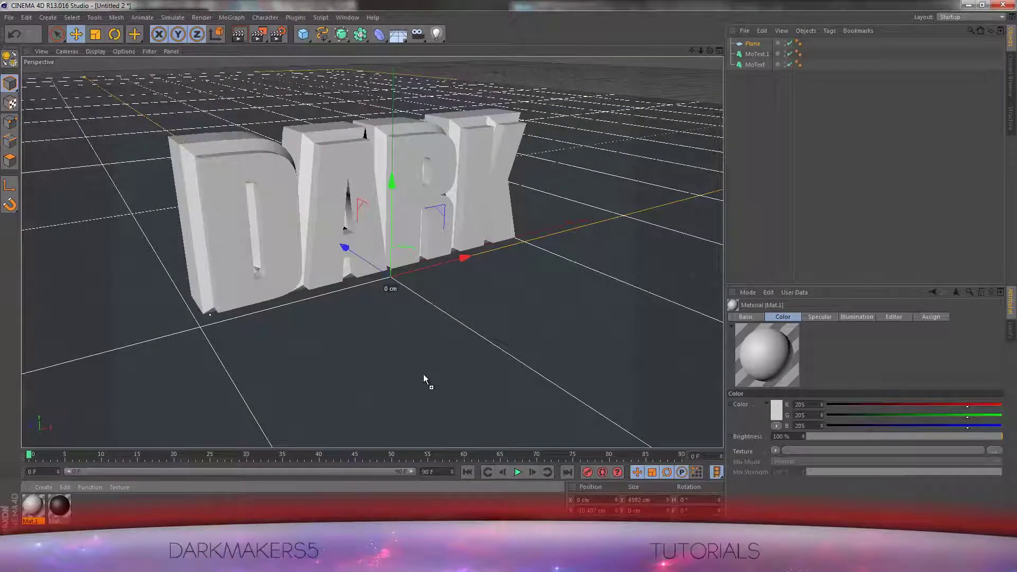
left_click_drag(423, 374, 424, 374)
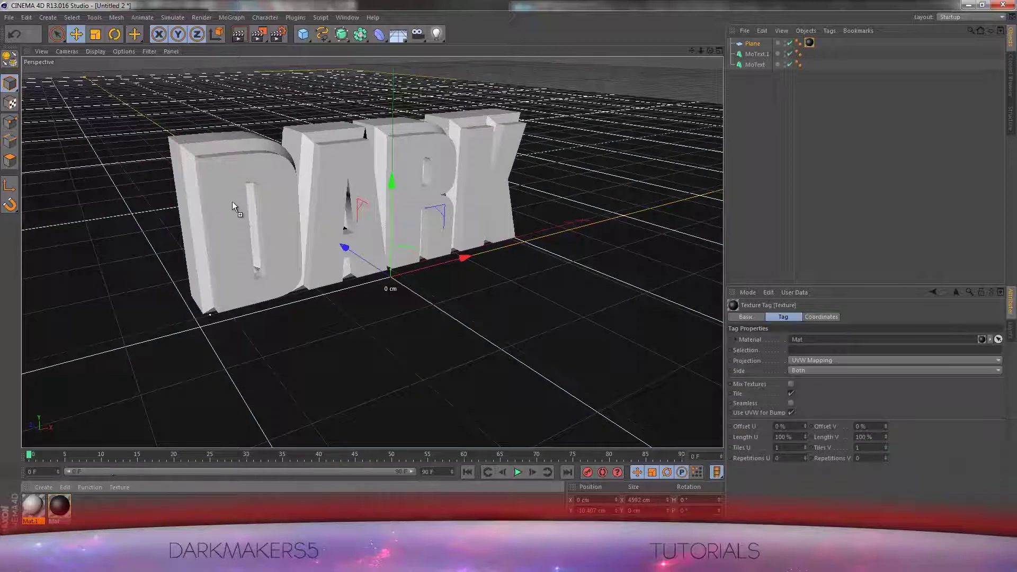
left_click_drag(232, 207, 232, 206)
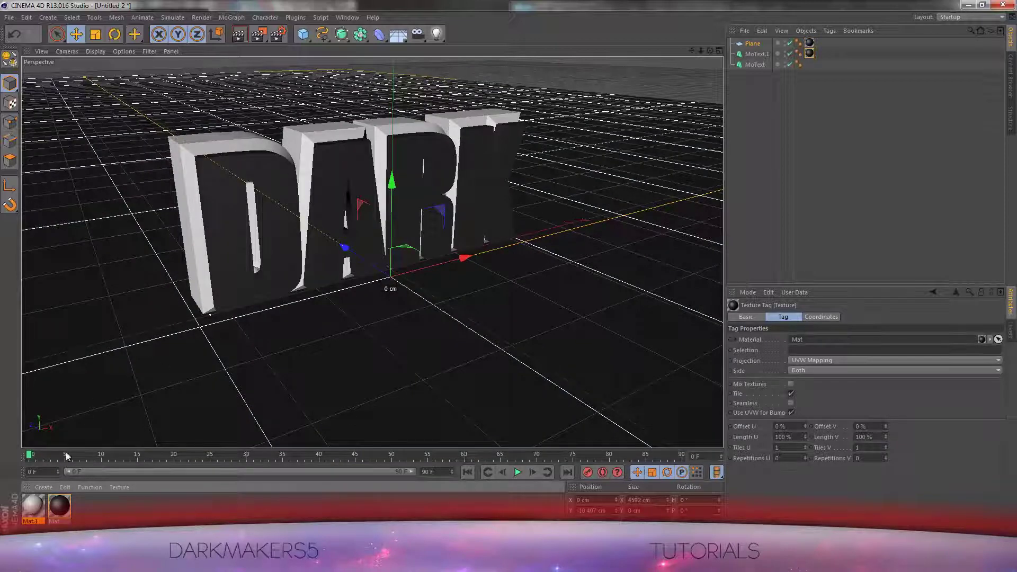
left_click_drag(38, 502, 224, 137)
Step: Render the perspective view to check the materials on the text and floor
left_click_drag(694, 50, 715, 57)
left_click(246, 32)
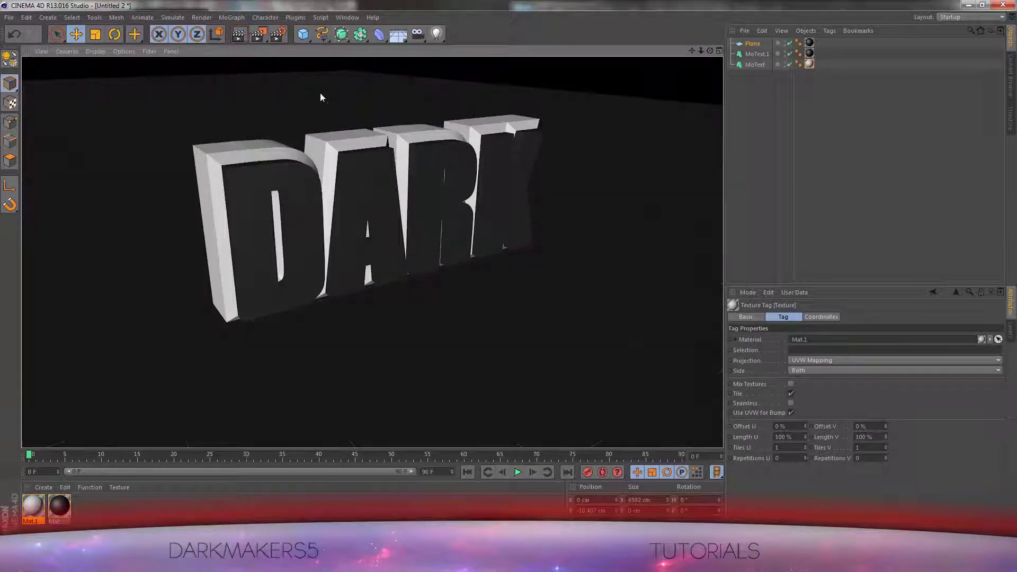
left_click(383, 402)
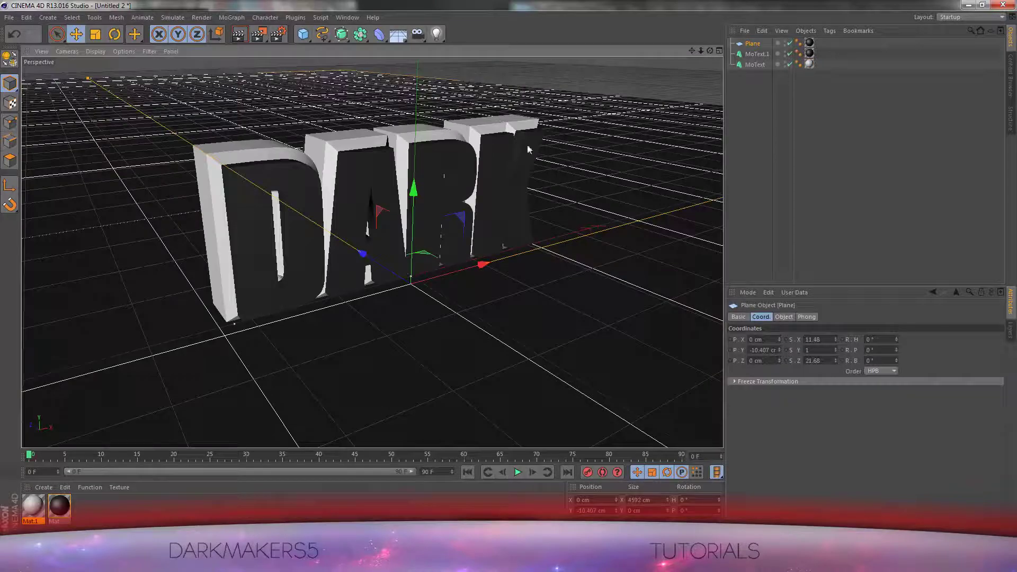
Step: Add a light and move it beside and above the text, to about X 516, Y 185 and Z -70 cm
left_click_drag(709, 50, 509, 276)
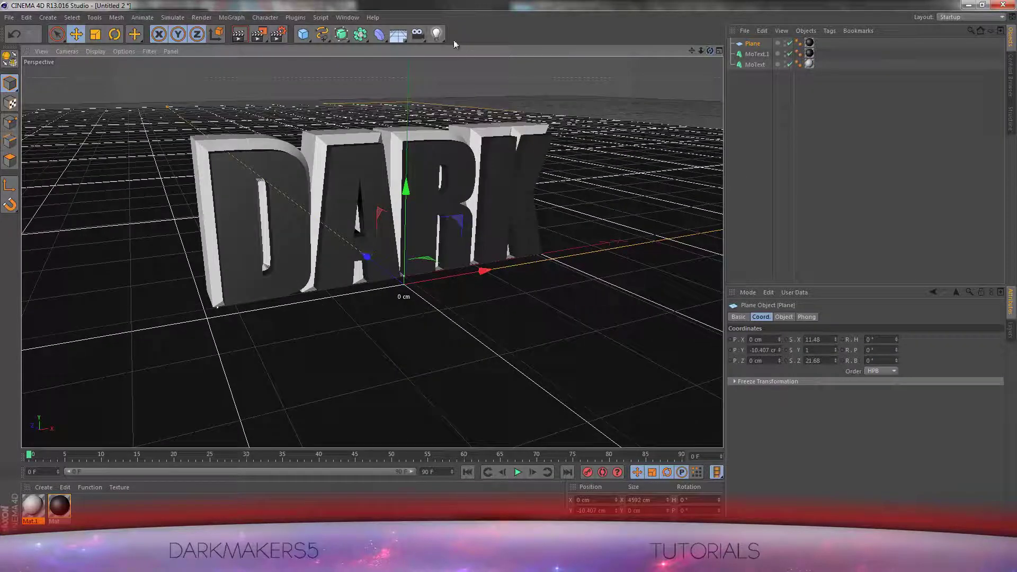
left_click(436, 33)
left_click_drag(429, 274, 623, 100)
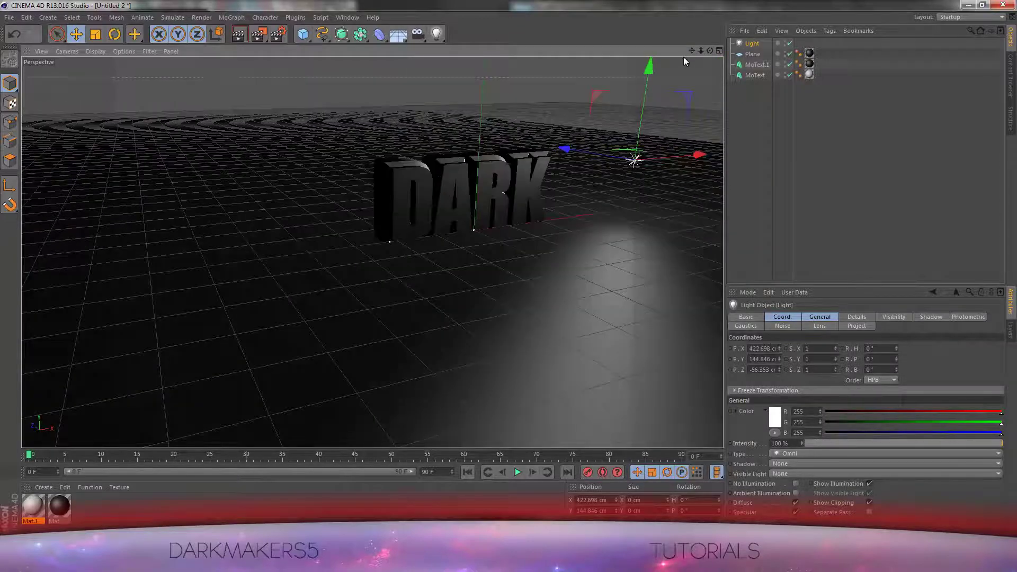
left_click_drag(692, 51, 473, 179)
left_click_drag(710, 50, 721, 31)
left_click_drag(445, 234, 490, 217)
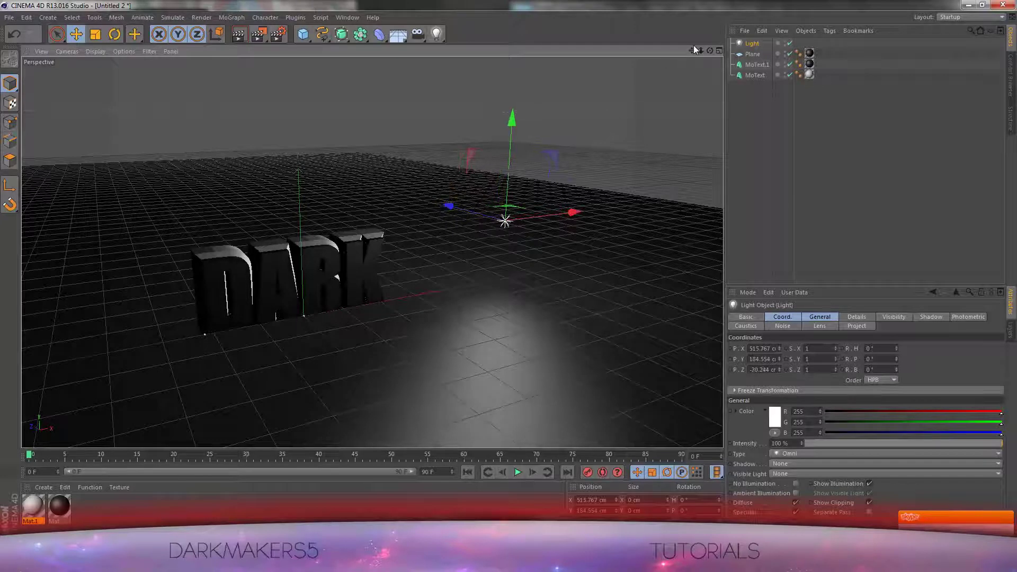
Step: Set the light's shadow to Shadow Maps (Soft) and keep its visible light at None
left_click_drag(694, 48, 511, 269)
scroll(359, 272, "up", 2)
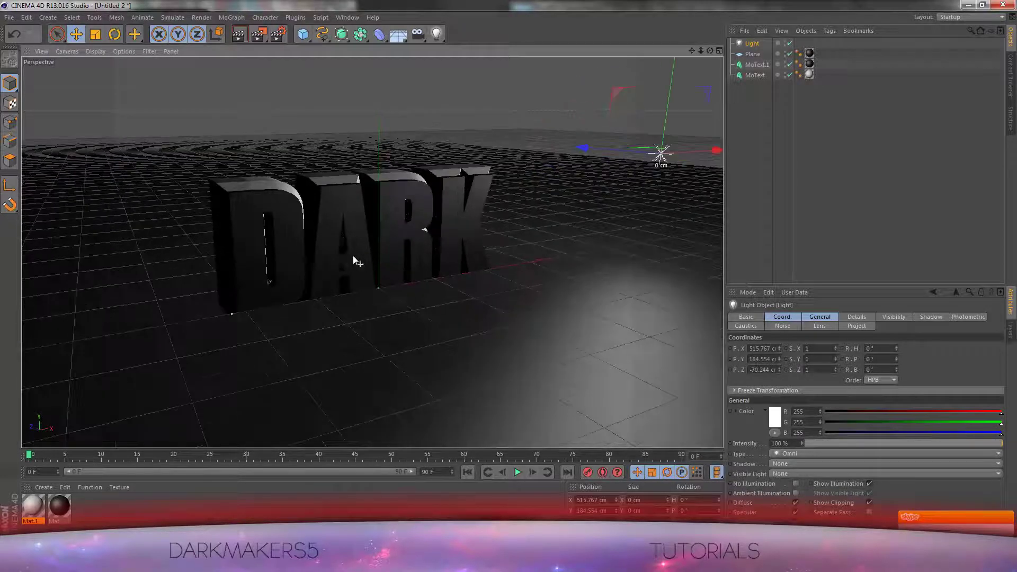
left_click_drag(350, 251, 344, 238)
left_click_drag(692, 51, 513, 280)
left_click(752, 44)
left_click(820, 316)
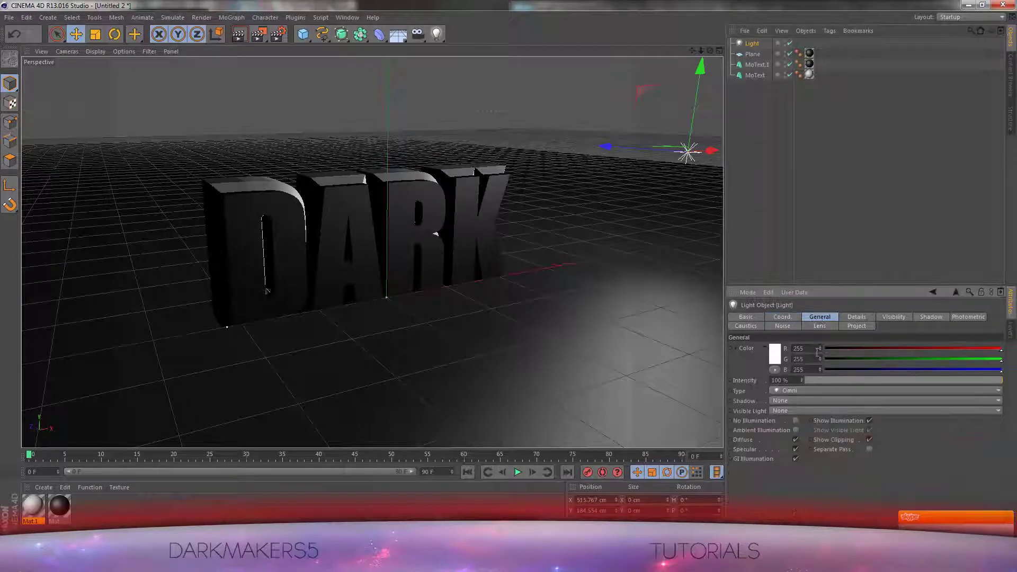
left_click(790, 401)
left_click(789, 422)
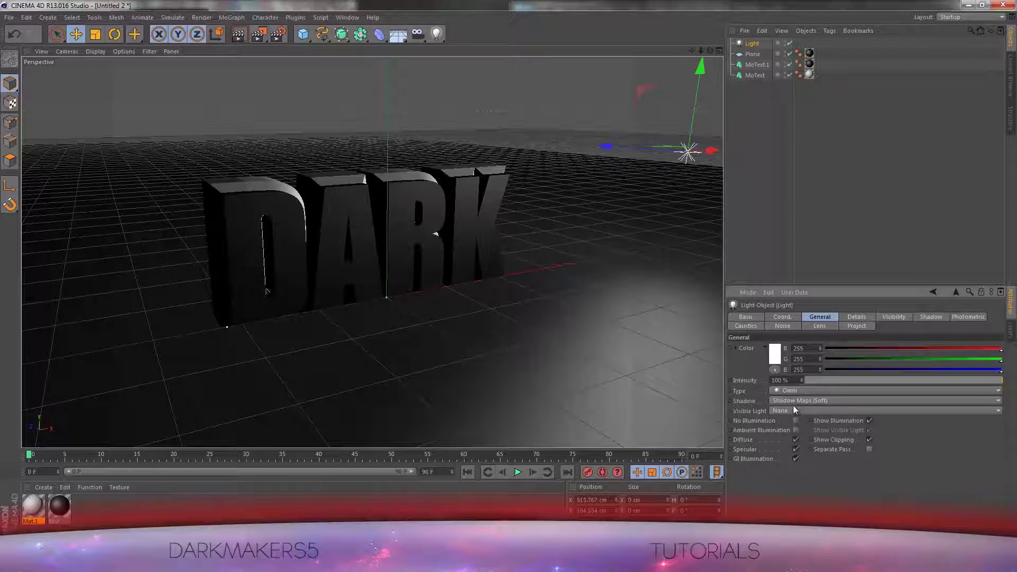
left_click(791, 408)
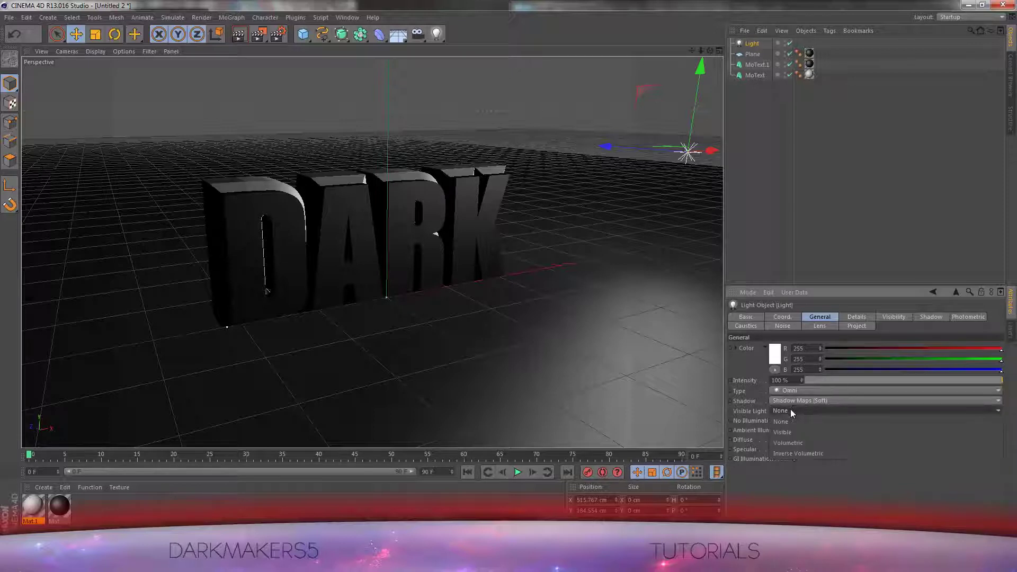
left_click(791, 413)
left_click(785, 412)
Step: Render the perspective view to check the lighting and the soft shadow cast by the text
left_click(237, 31)
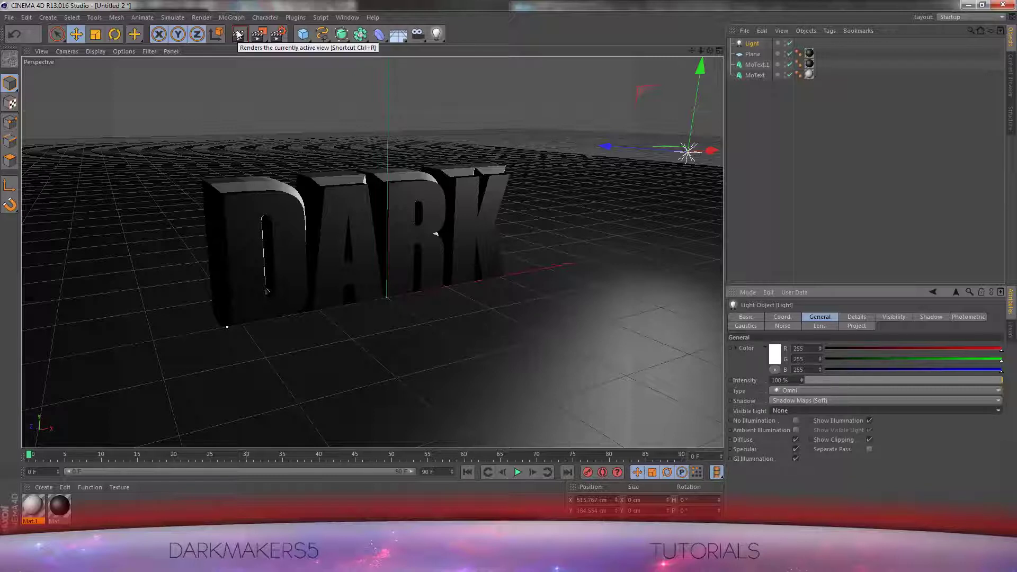
left_click(239, 35)
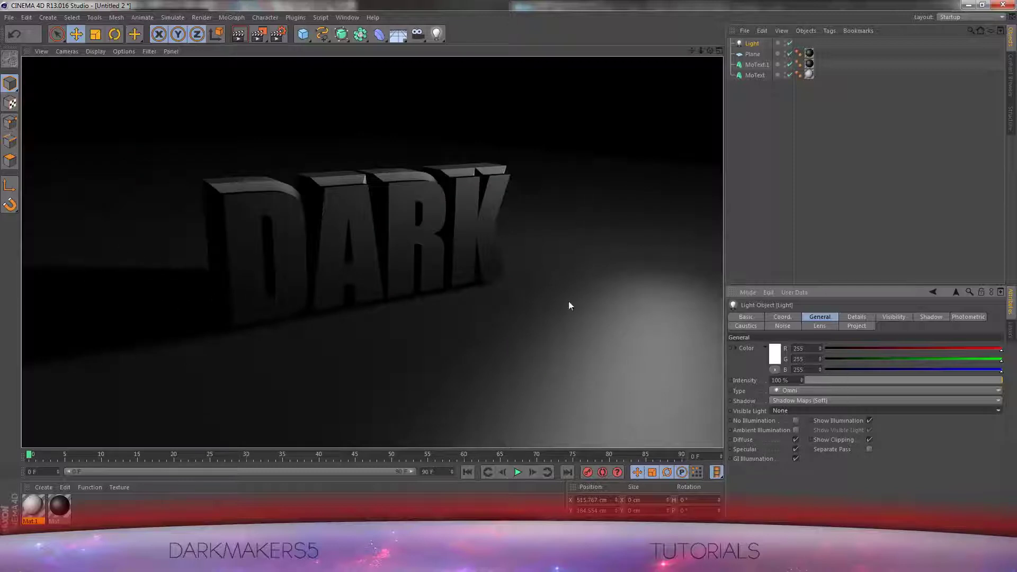
left_click(691, 52)
left_click_drag(508, 276, 508, 276)
Step: Duplicate the dark grey material by copying and pasting it
left_click(61, 505)
key("ctrl+c")
key("ctrl+v")
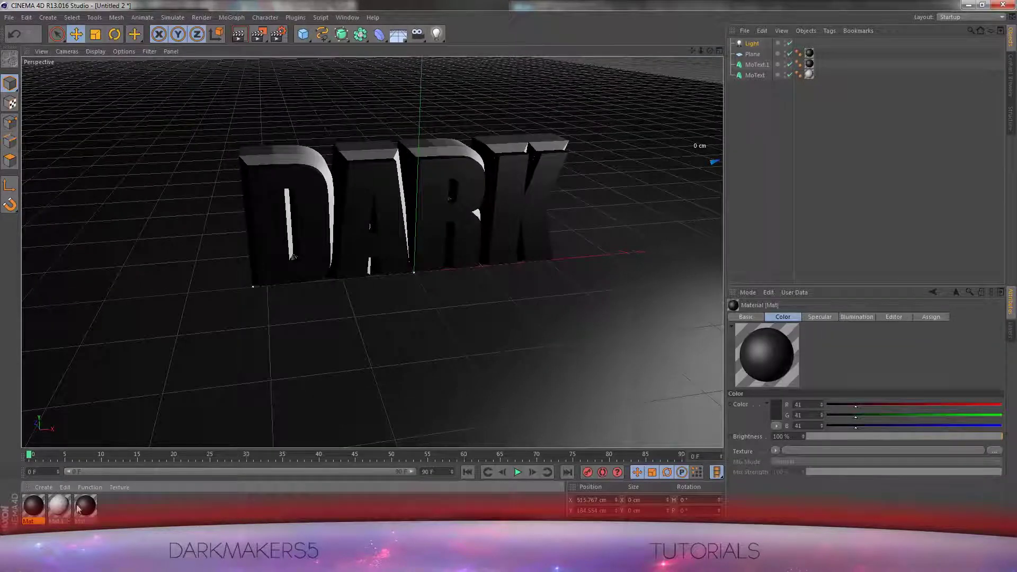
left_click(86, 510)
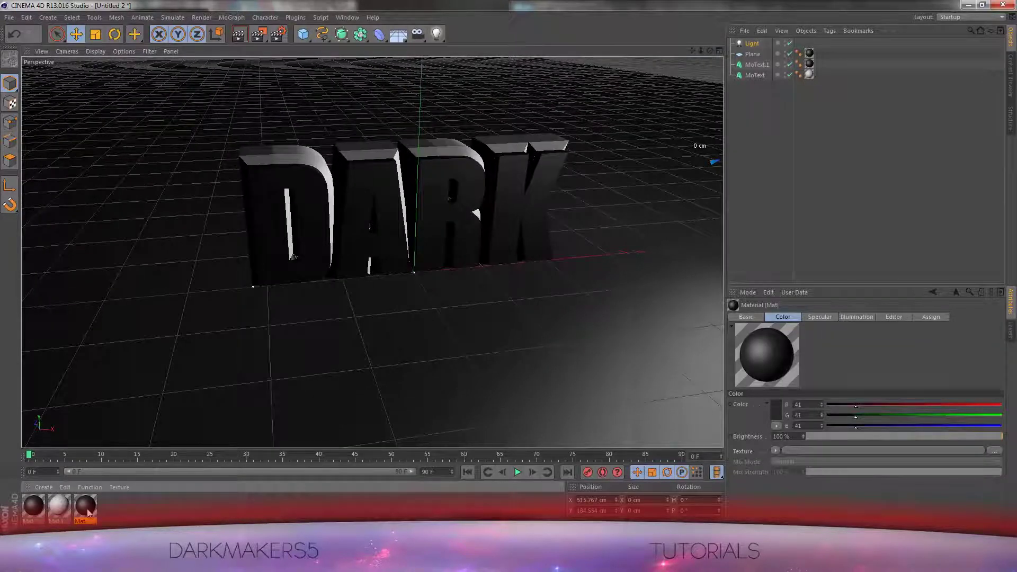
Step: Enable reflection on the first dark grey material and set the reflection brightness to 16%
double_click(34, 507)
left_click_drag(218, 76, 365, 92)
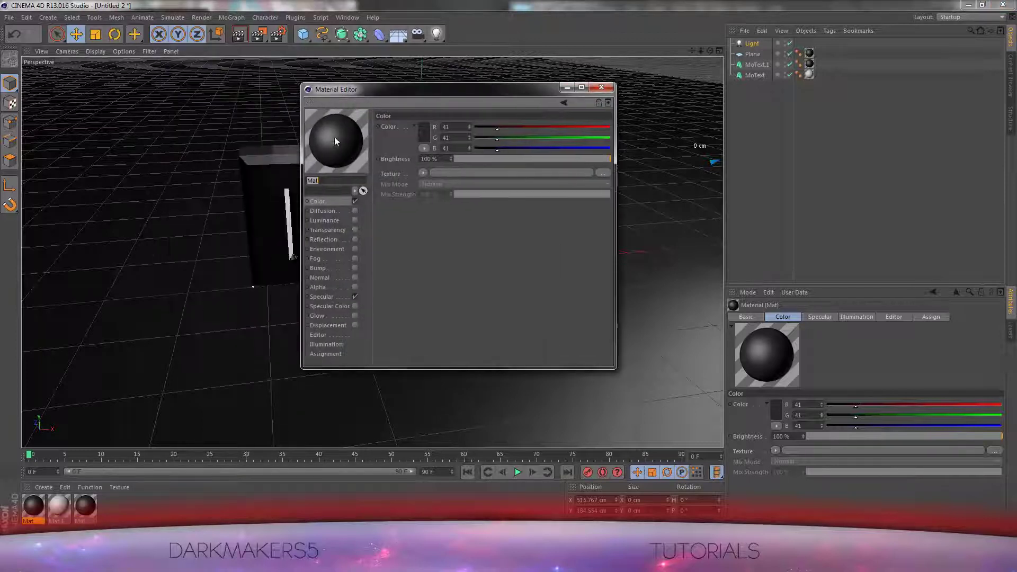
left_click(354, 239)
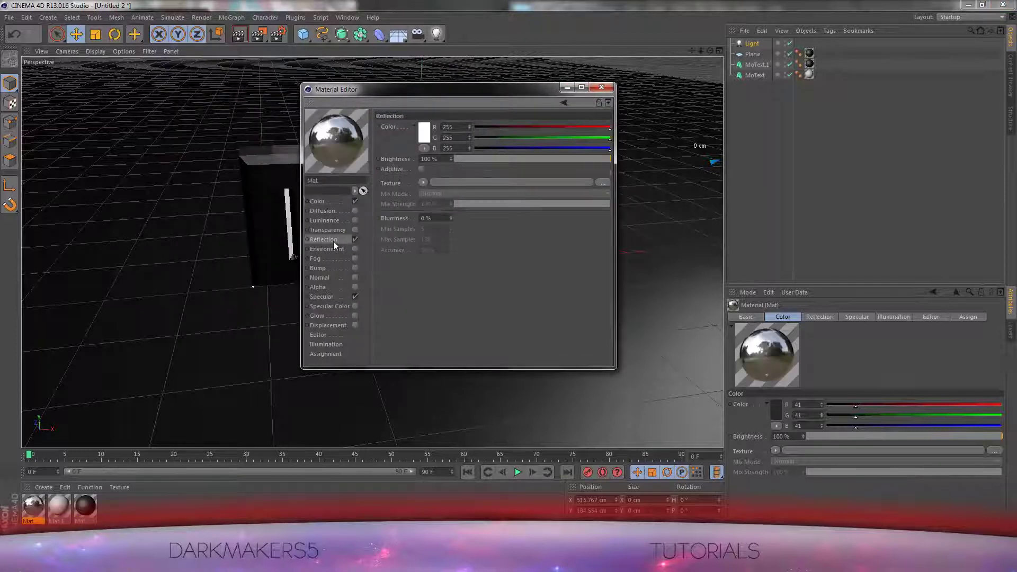
left_click(476, 159)
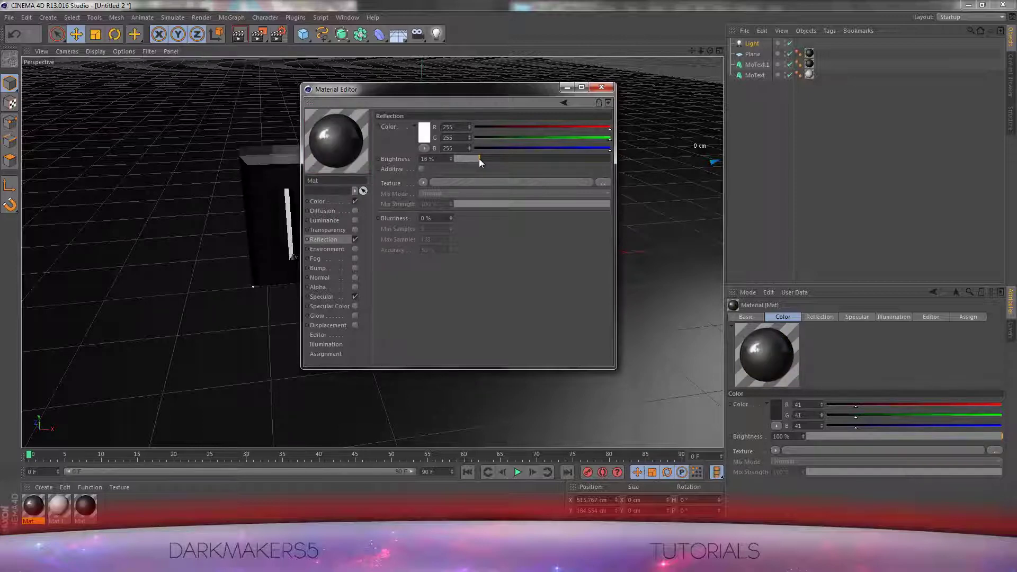
left_click(602, 88)
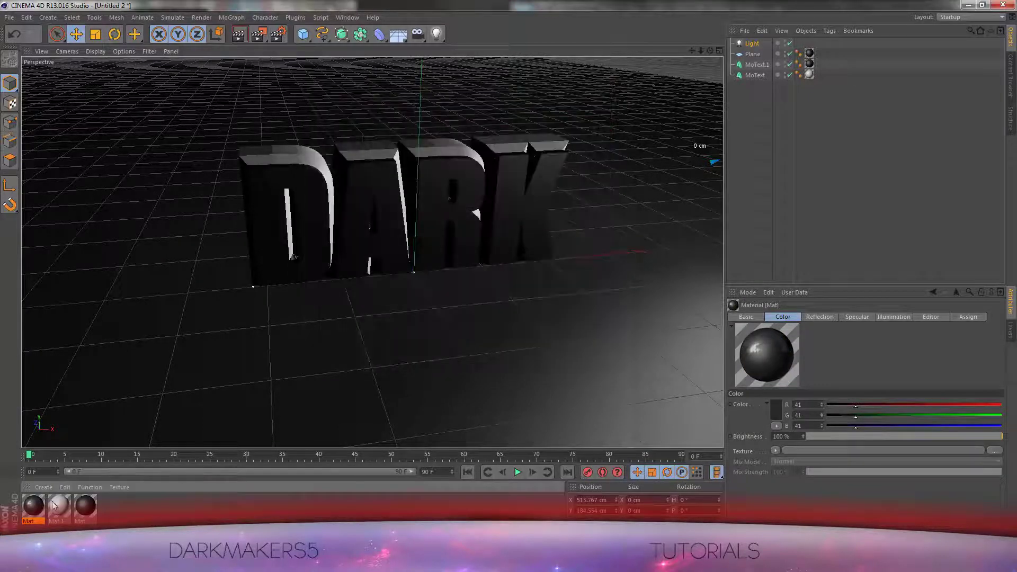
Step: Enable reflection on the light grey material at 15% brightness and render the view
double_click(56, 506)
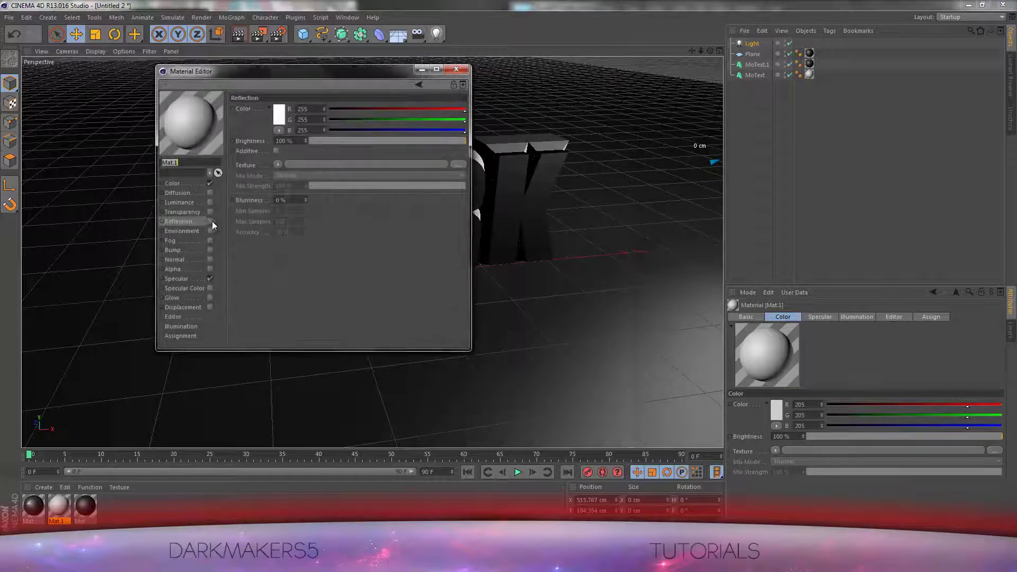
left_click(211, 221)
left_click_drag(325, 141, 332, 141)
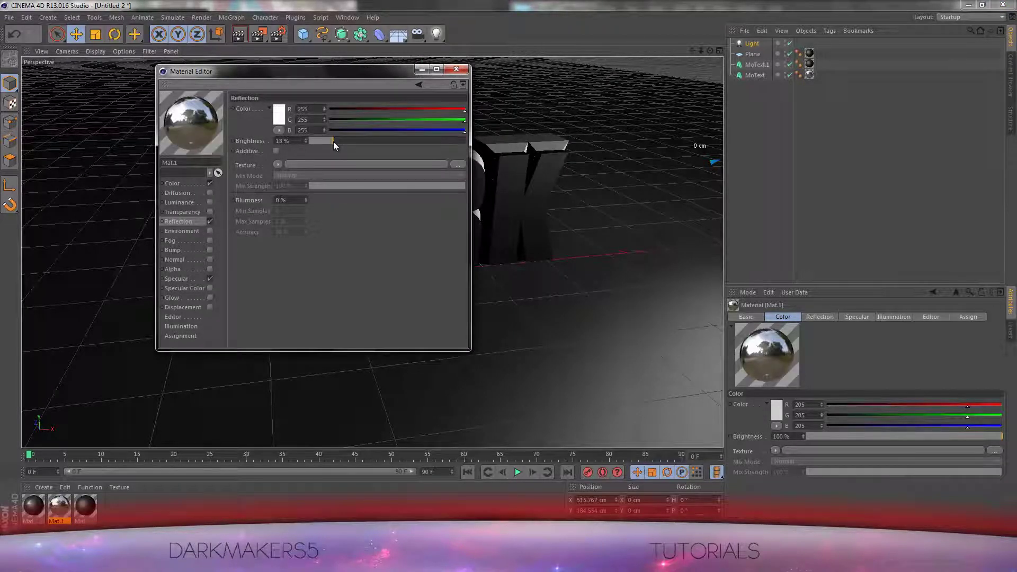
left_click(451, 70)
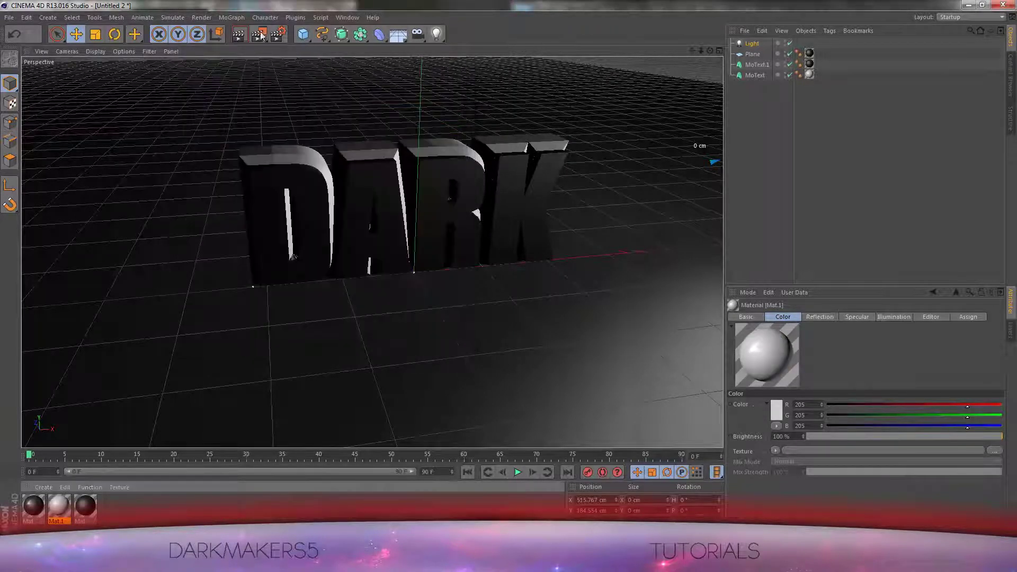
key("ctrl+r")
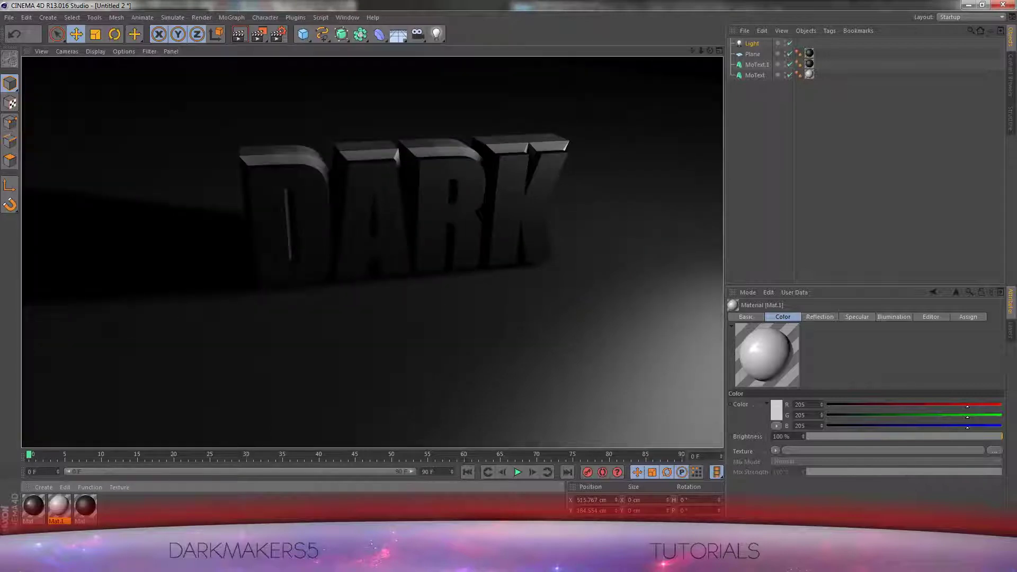
Step: Apply the reflective dark grey material to the floor plane and render the view
left_click_drag(710, 51, 704, 53)
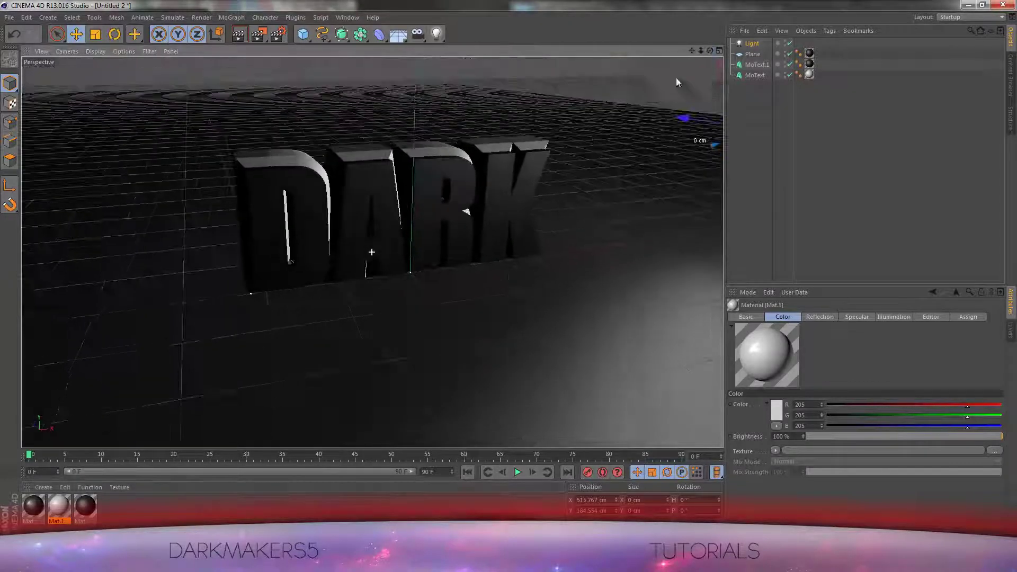
left_click_drag(32, 509, 360, 365)
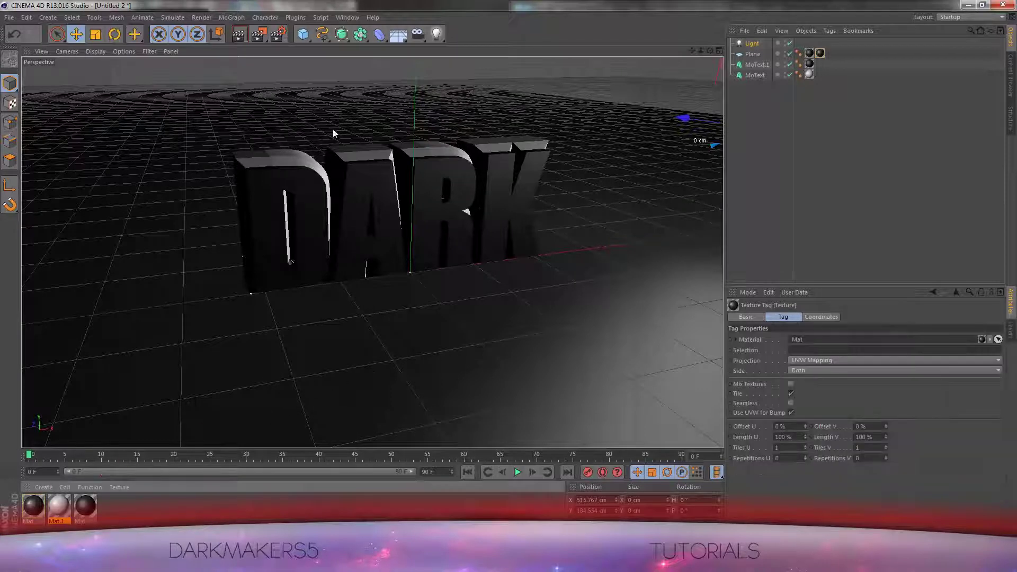
left_click(239, 35)
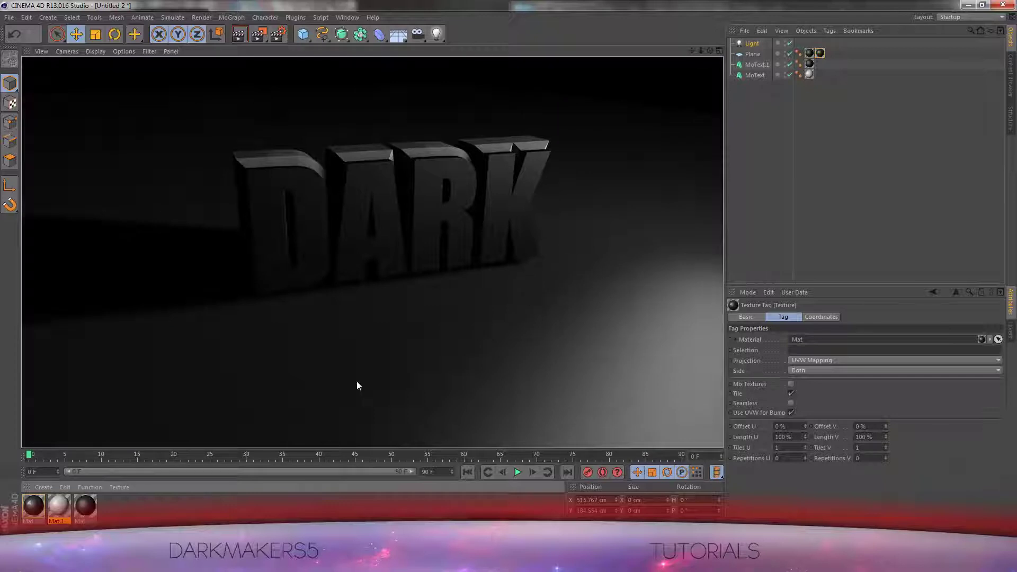
Step: Raise the reflection brightness of the first dark grey material to about 30% and render the view
double_click(33, 506)
left_click(193, 221)
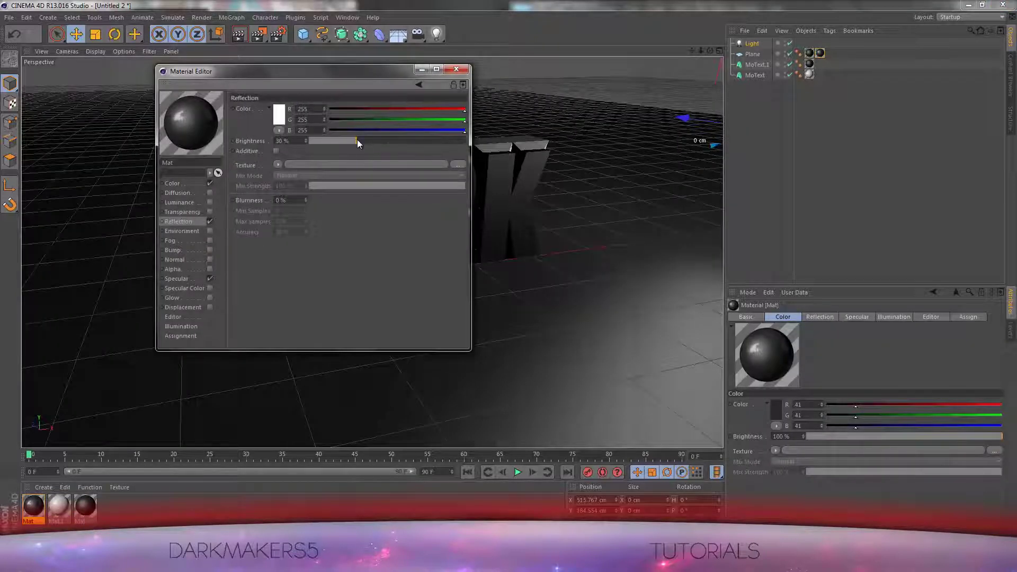
left_click(456, 69)
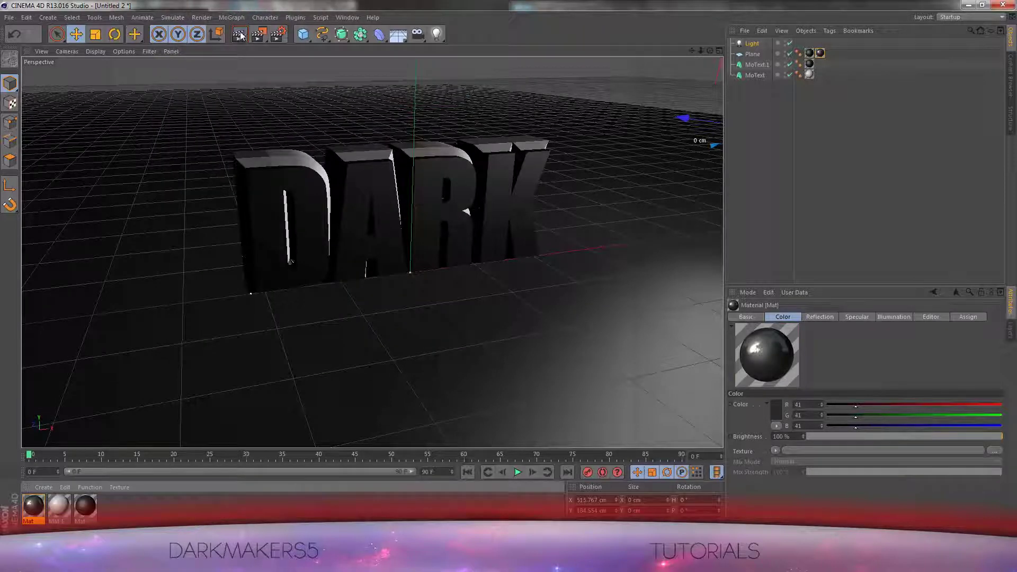
left_click(240, 34)
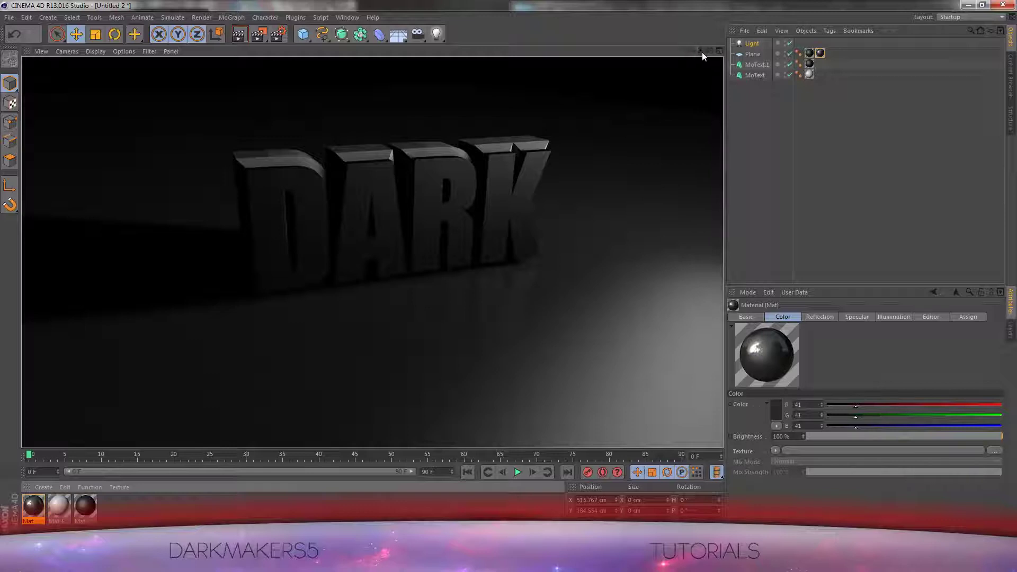
Step: Add a MoGraph Fracture object and nest both MoText objects inside it
left_click_drag(691, 51, 497, 198)
left_click_drag(710, 51, 443, 189)
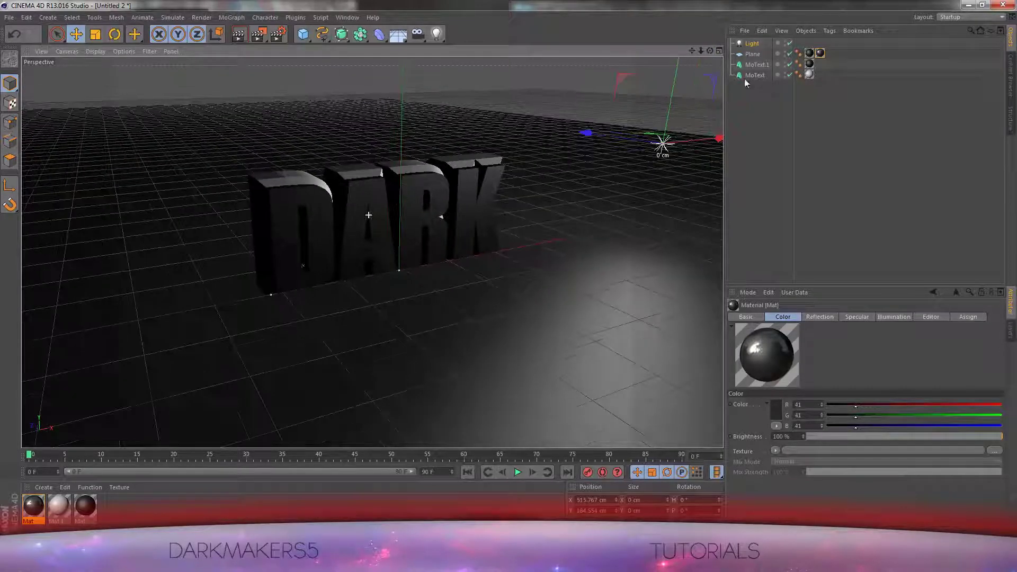
left_click(341, 34)
left_click(231, 17)
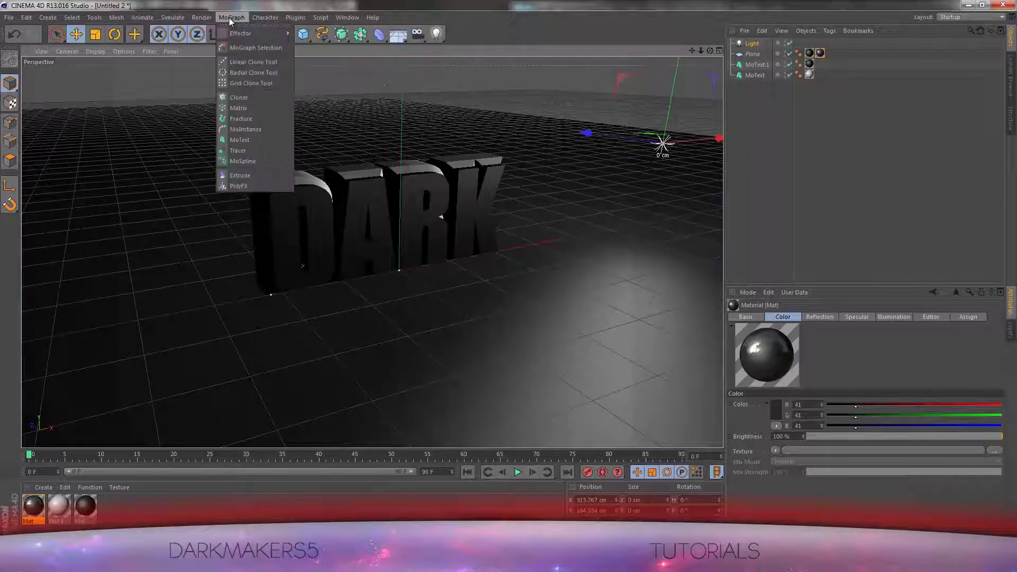
left_click(232, 18)
left_click(230, 18)
left_click(241, 119)
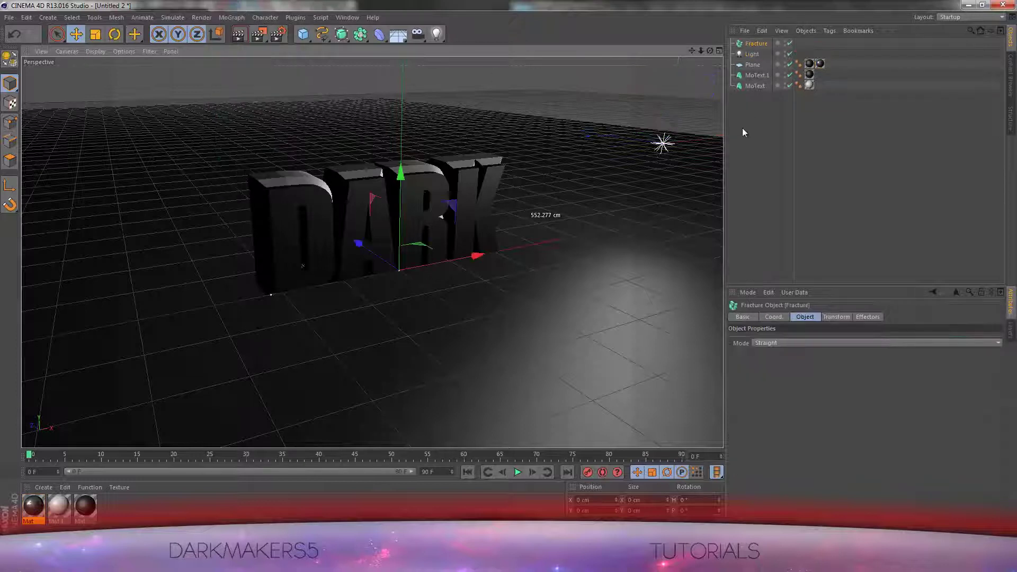
left_click_drag(742, 128, 758, 44)
left_click(755, 44)
left_click(731, 44)
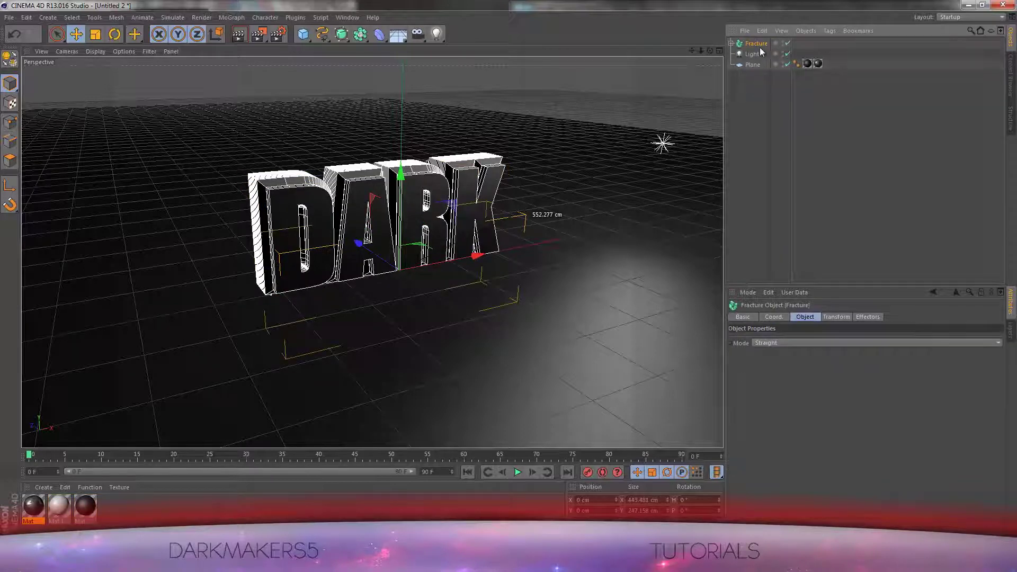
Step: Add a MoGraph PolyFX object and place it inside the Fracture object above the text objects
left_click(232, 17)
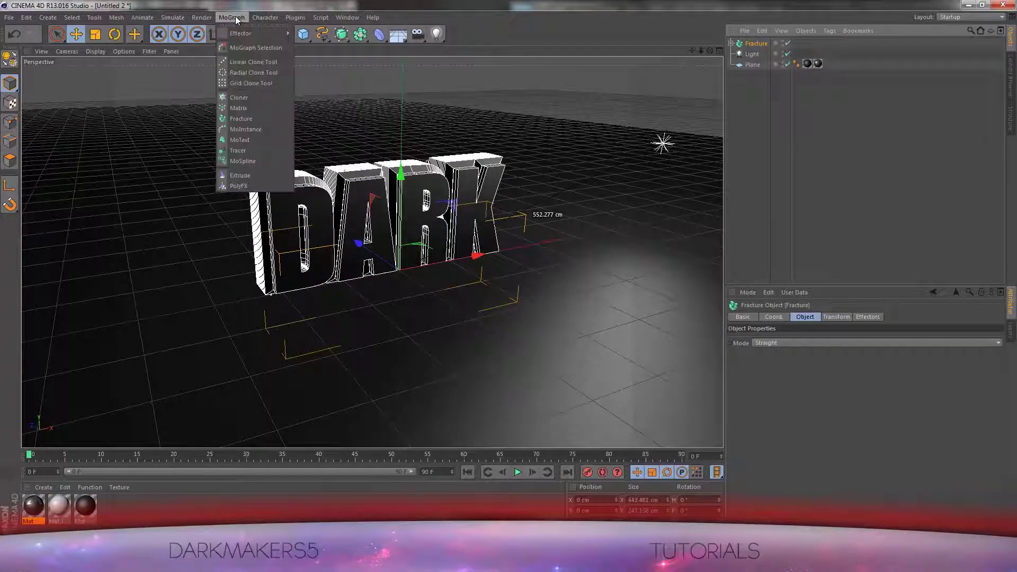
left_click(251, 184)
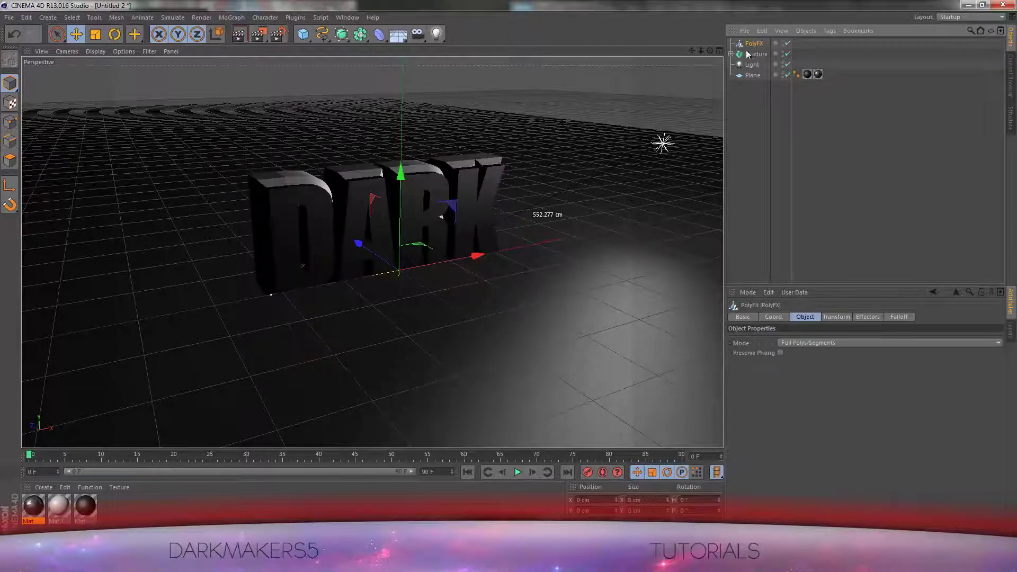
mouse_move(753, 46)
left_mouse_down()
mouse_move(769, 63)
mouse_move(778, 57)
mouse_move(760, 60)
mouse_move(756, 46)
left_mouse_up()
left_click(731, 44)
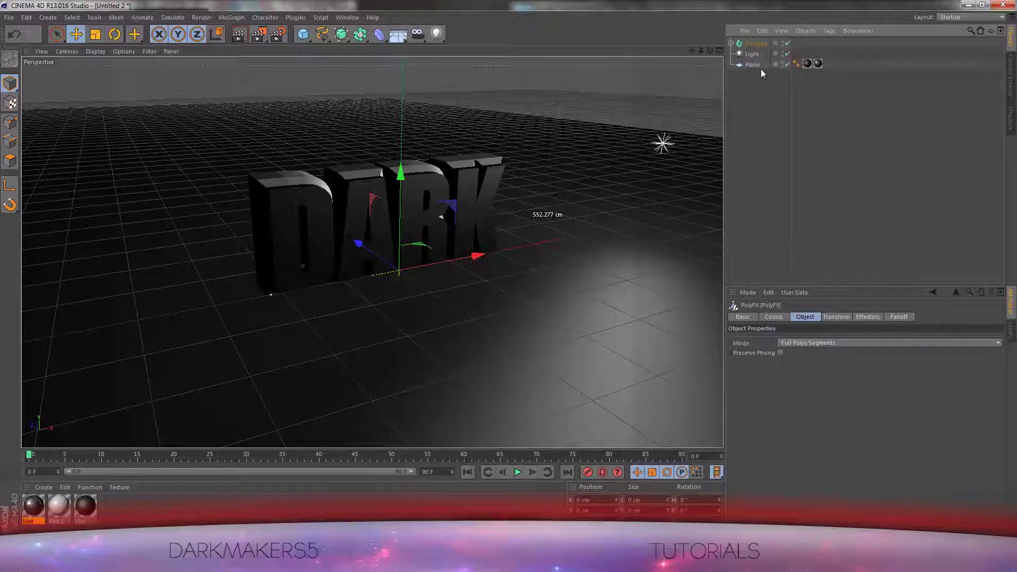
left_click(750, 45)
left_click(734, 47)
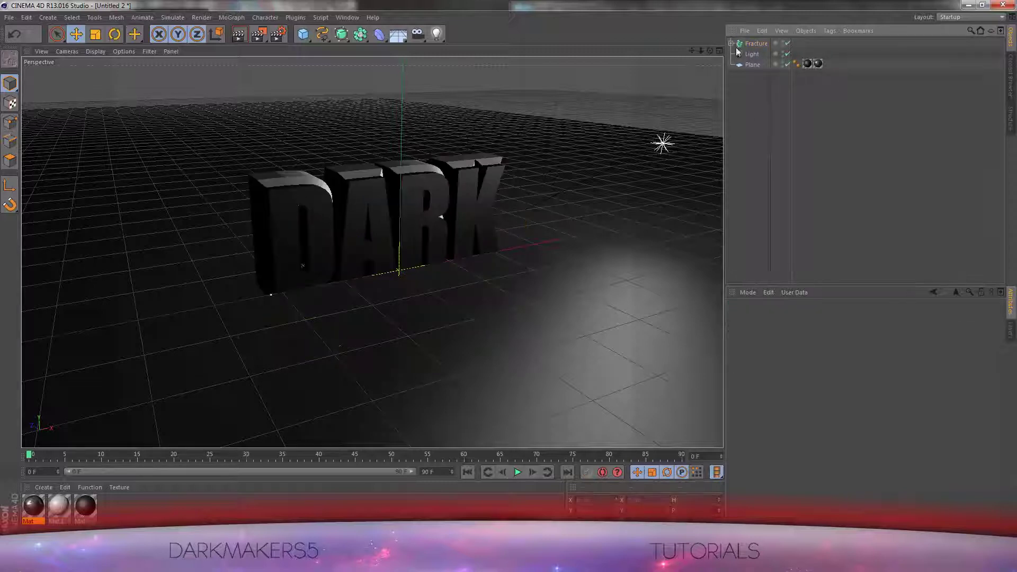
left_click(732, 43)
Step: Give the PolyFX a linear falloff with -X orientation and raise it to about 94 cm on Y
left_click(758, 54)
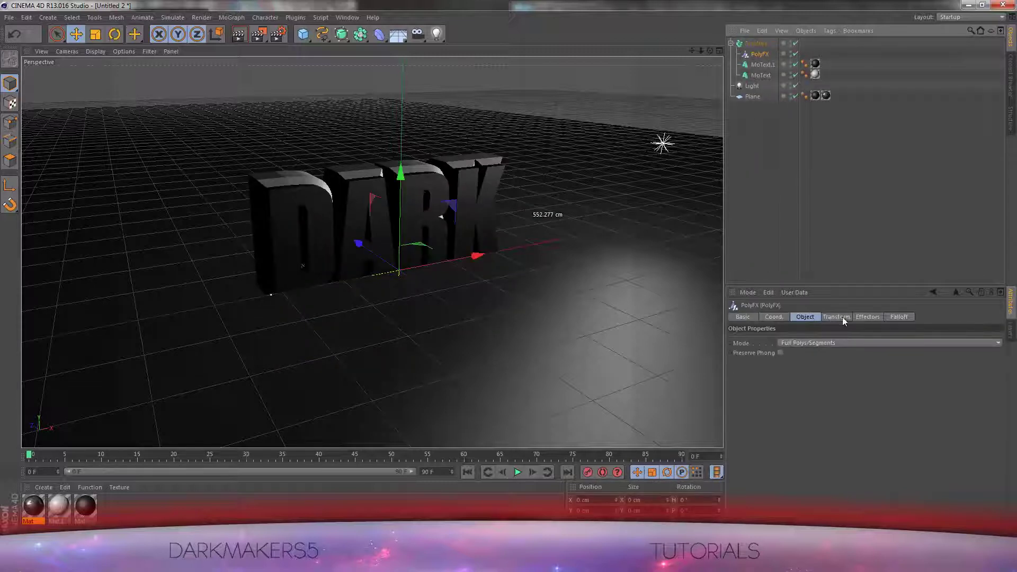
left_click(901, 318)
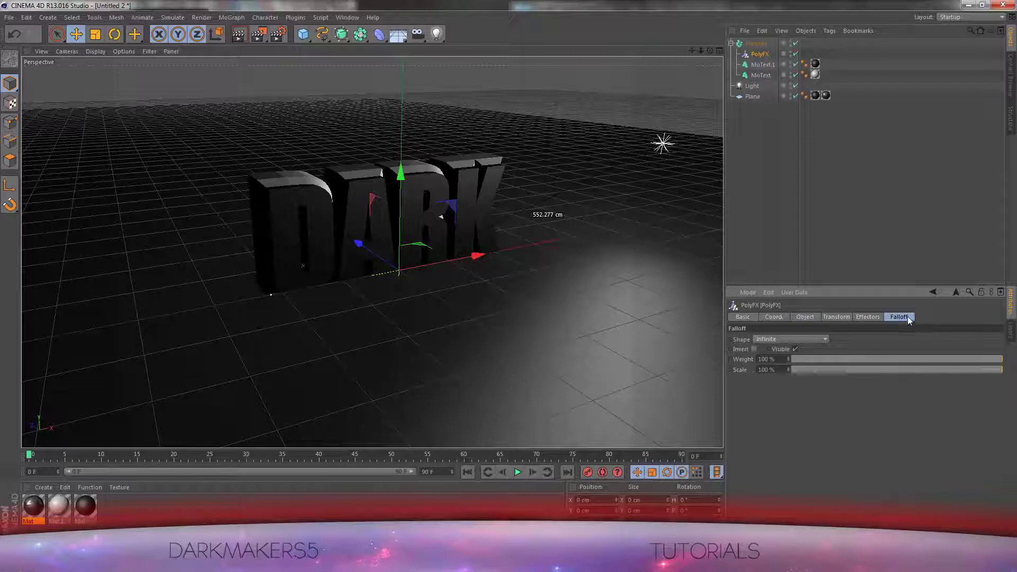
left_click(820, 339)
left_click(771, 402)
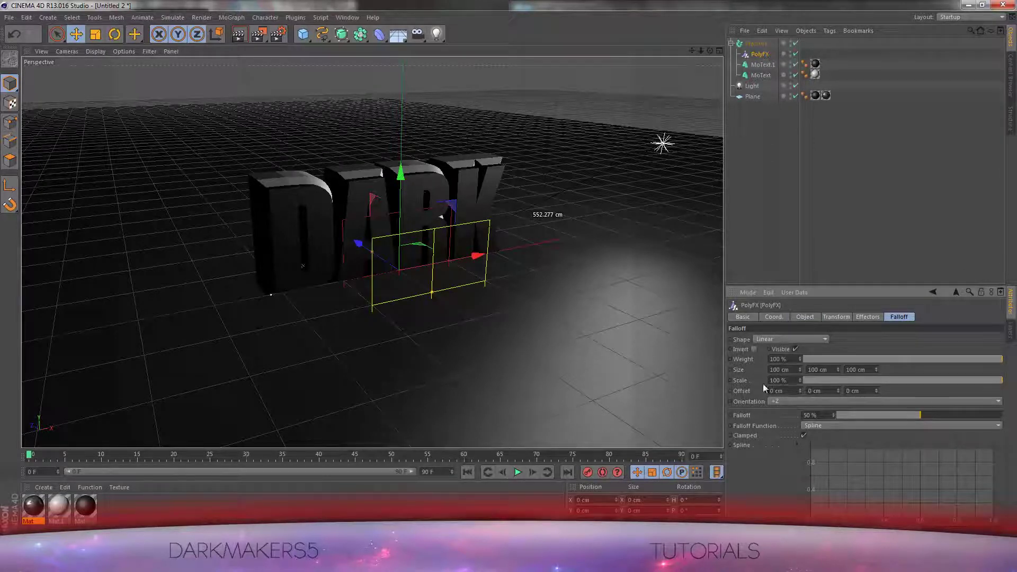
left_click(782, 402)
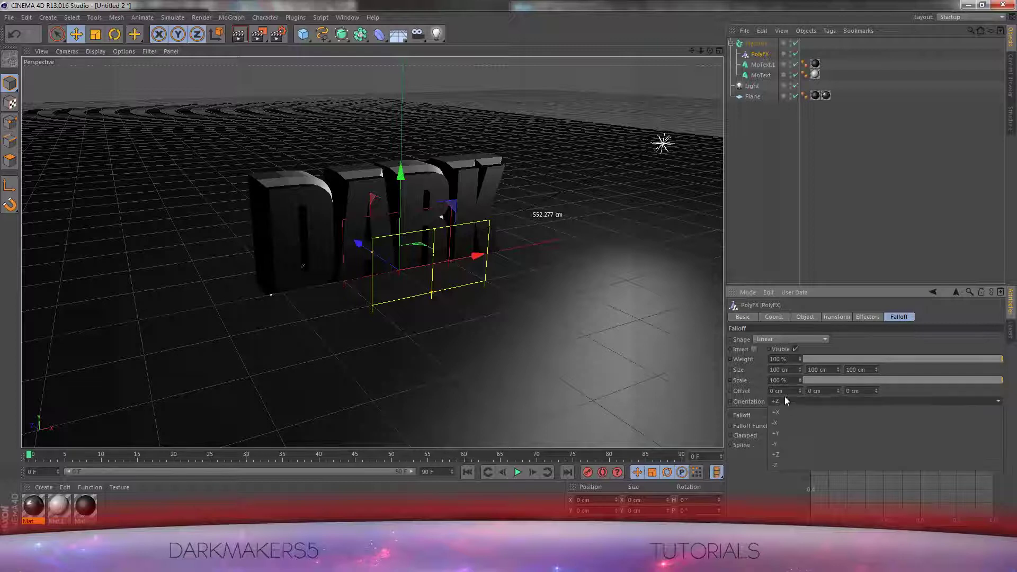
left_click(793, 423)
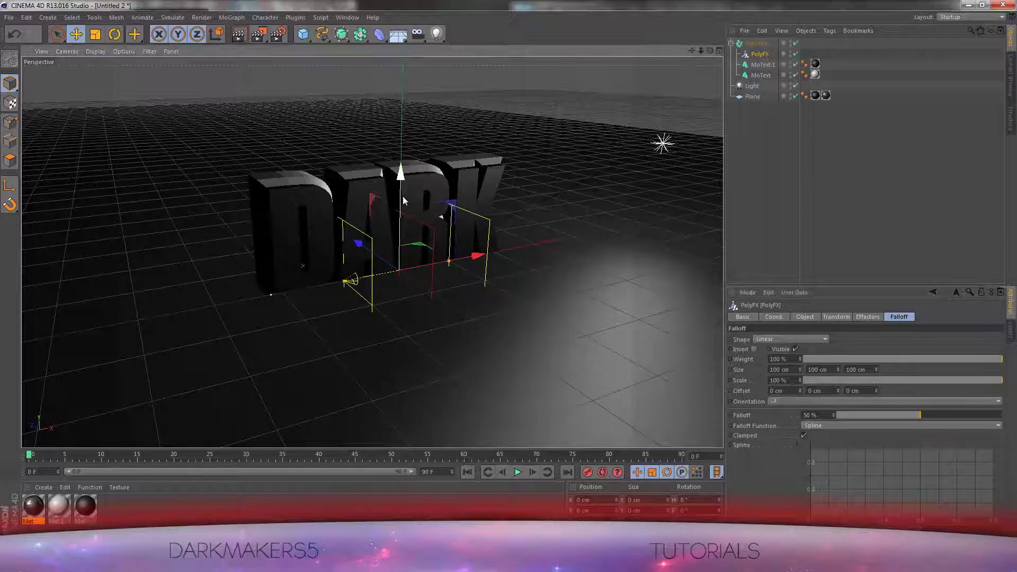
left_click_drag(405, 204, 393, 166)
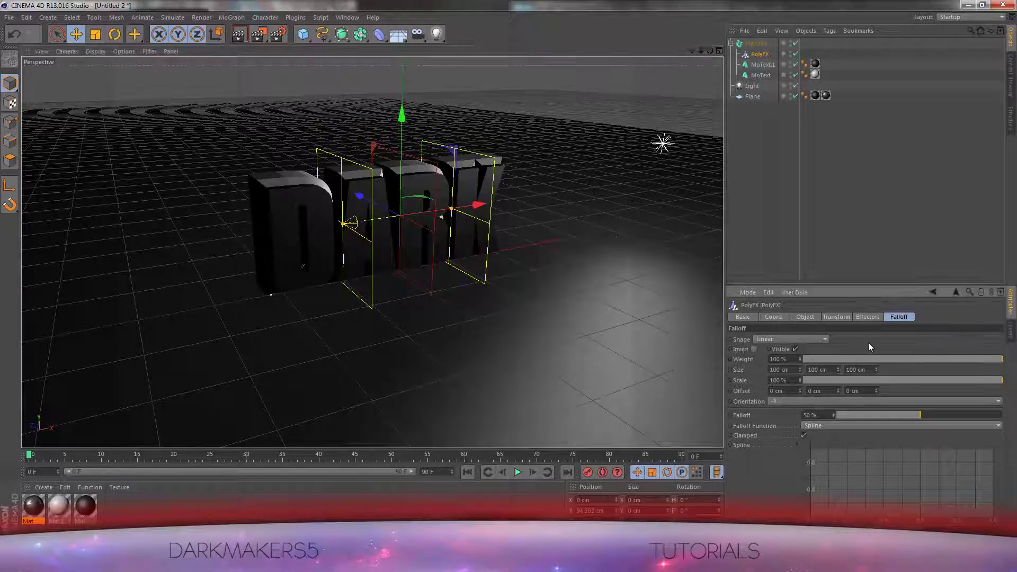
Step: Apply the Square spline preset to the PolyFX falloff curve
right_click(869, 478)
mouse_move(894, 475)
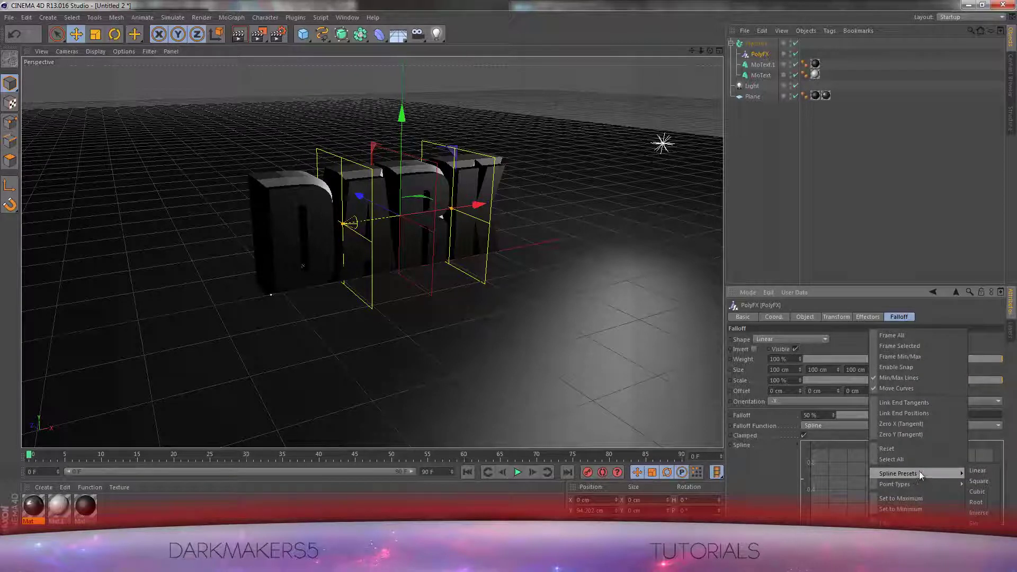
left_click(987, 481)
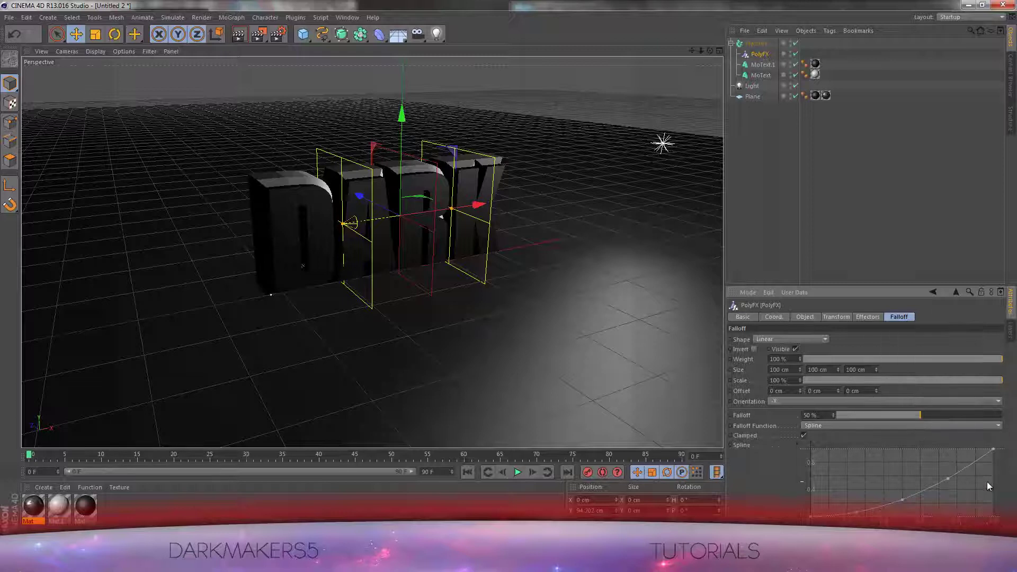
left_click(872, 215)
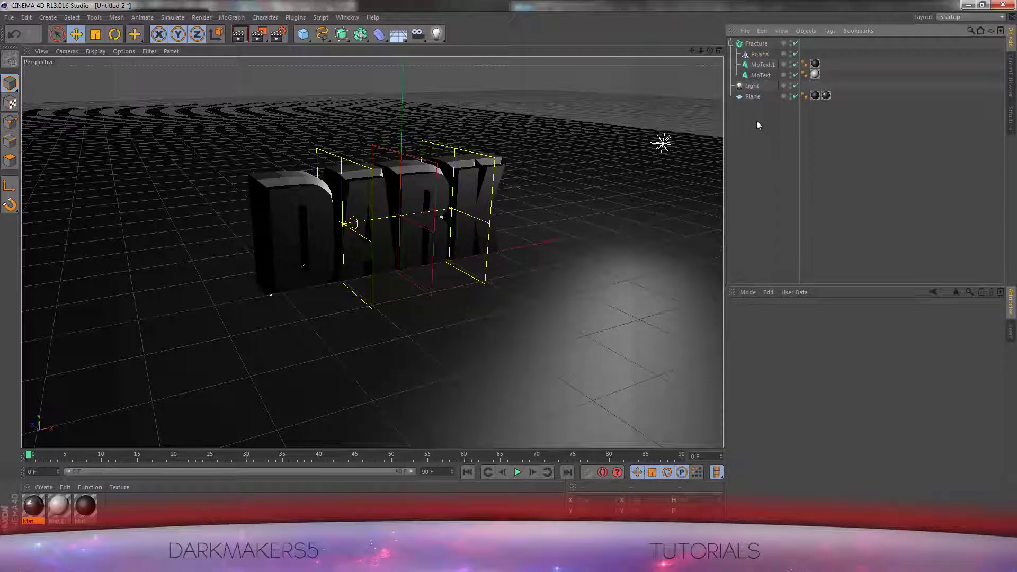
Step: Add a MoGraph Random effector to the PolyFX object
left_click(748, 54)
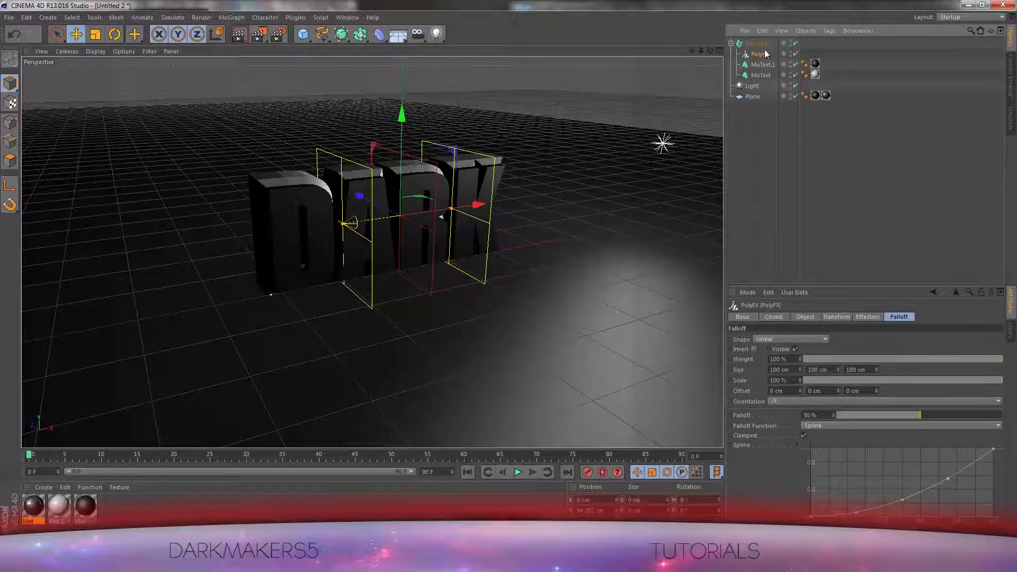
left_click(236, 20)
mouse_move(239, 36)
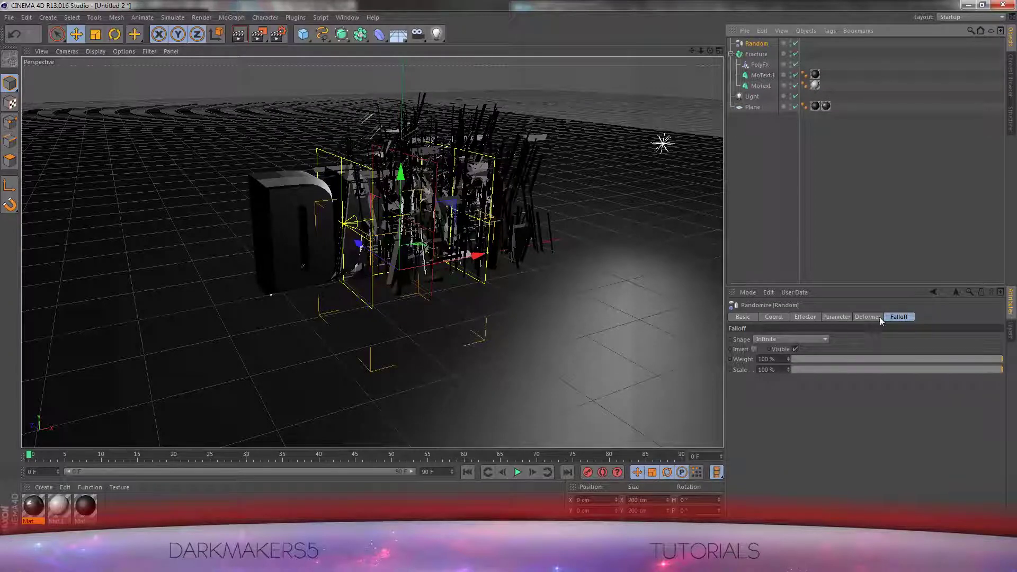
Step: Scale the Random effector to 1.42 along its X axis
left_click(835, 317)
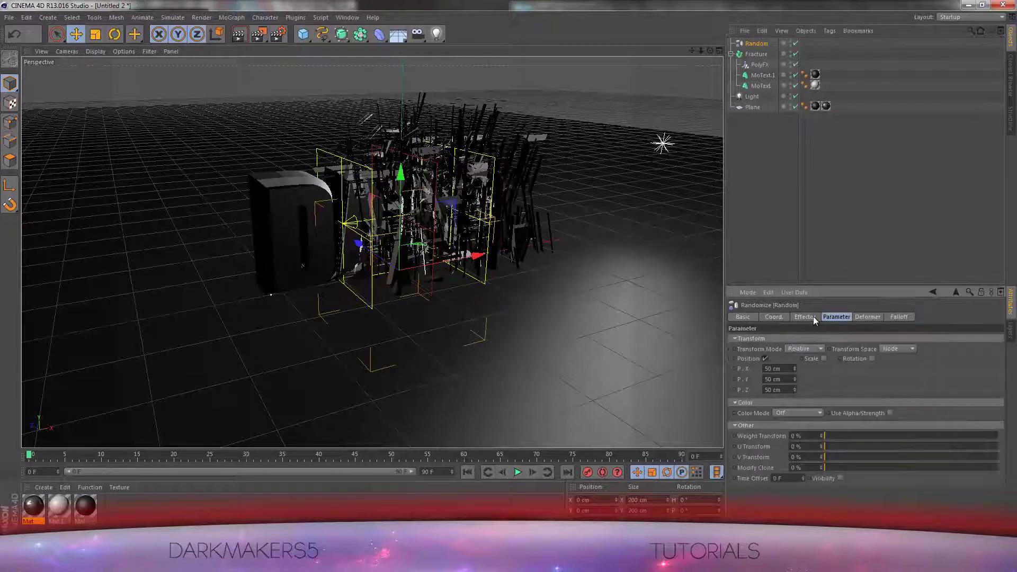
left_click(774, 317)
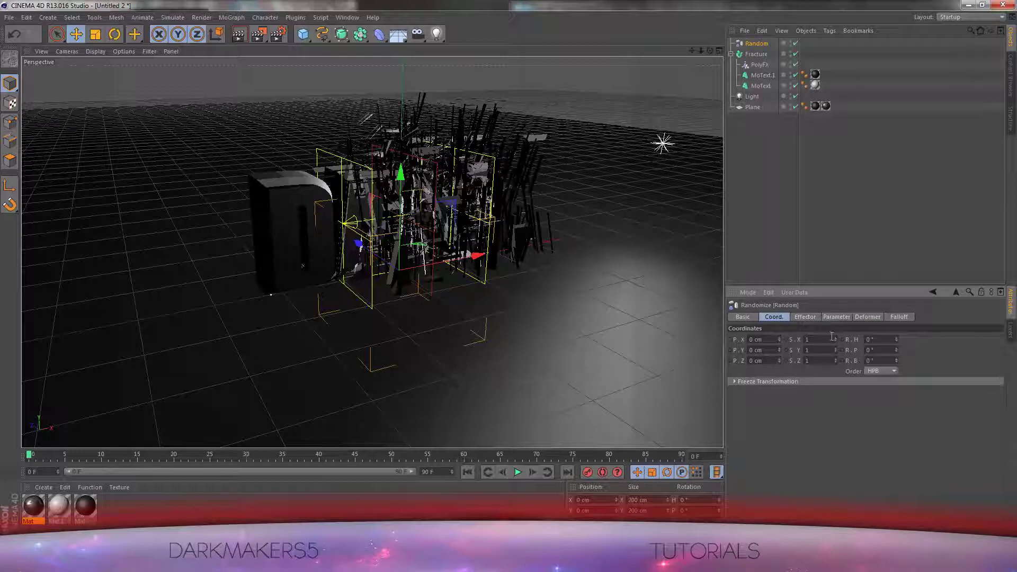
mouse_move(835, 339)
left_mouse_down()
mouse_move(835, 316)
mouse_move(838, 345)
mouse_move(838, 328)
left_mouse_up()
left_click(808, 317)
left_click(836, 317)
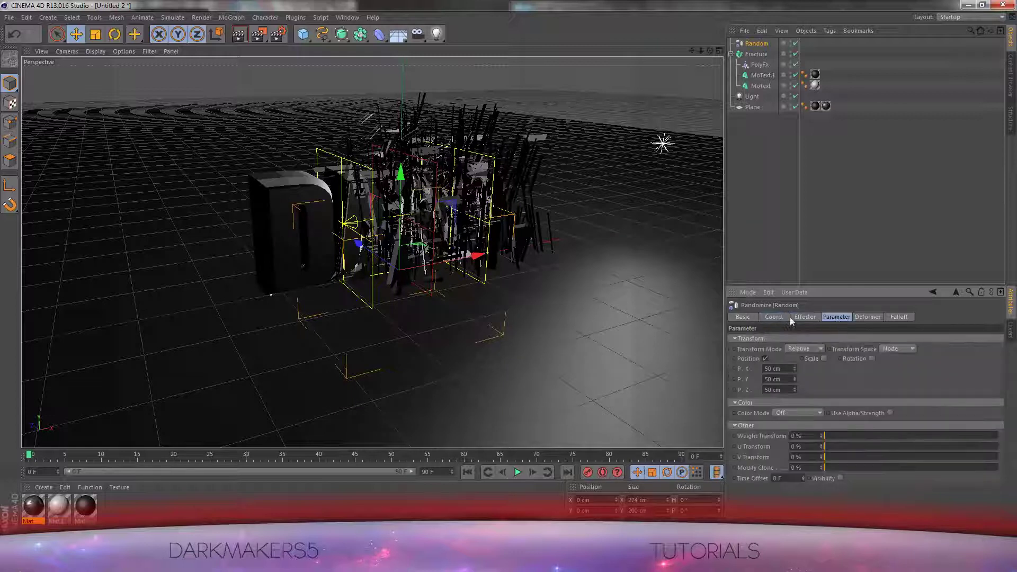
left_click(773, 317)
left_click_drag(837, 339, 835, 338)
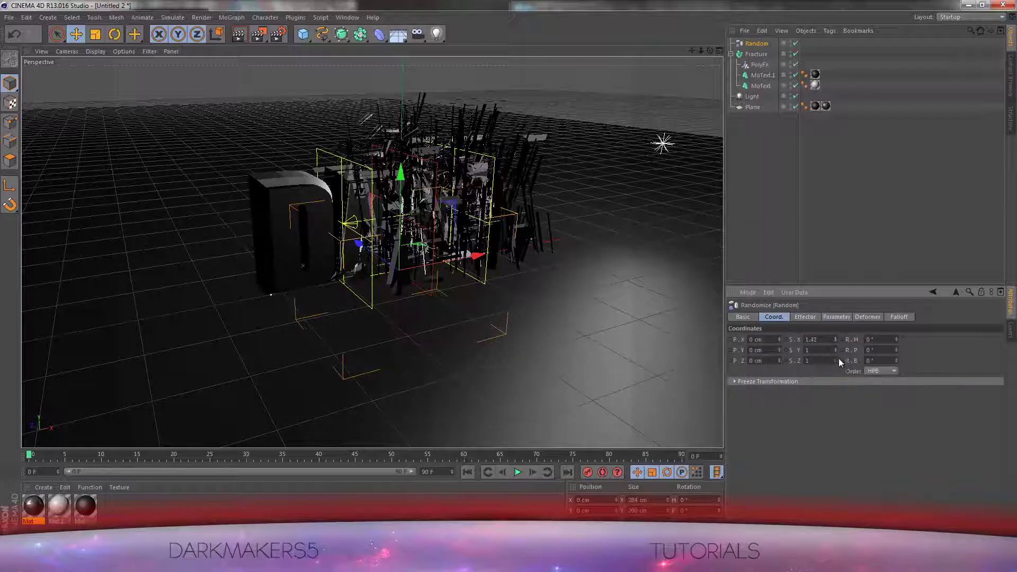
Step: Set the Random effector's position offsets to 1122 cm in X, 1283 cm in Y and 1051 cm in Z
left_click(836, 316)
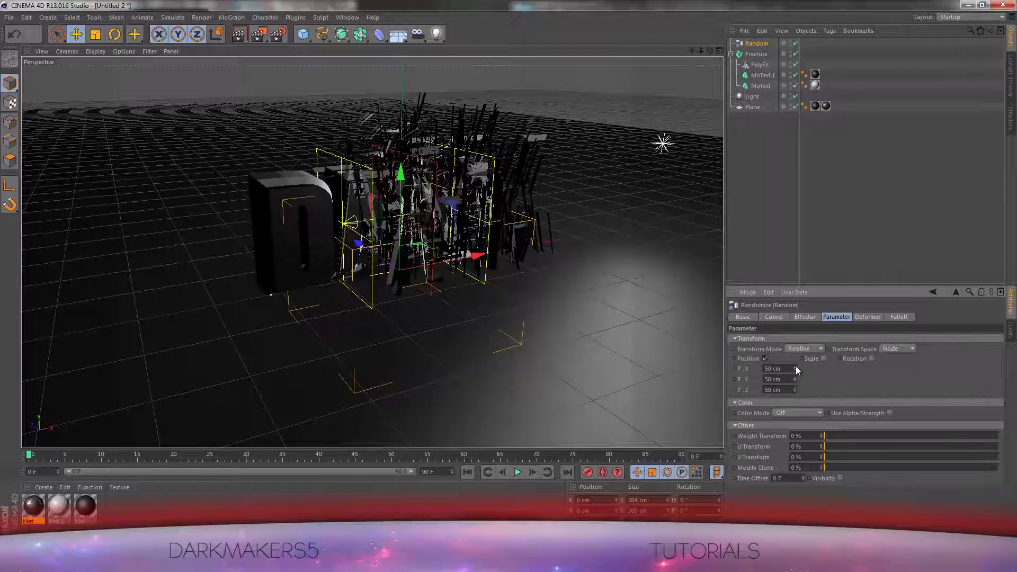
left_click_drag(796, 366, 796, 367)
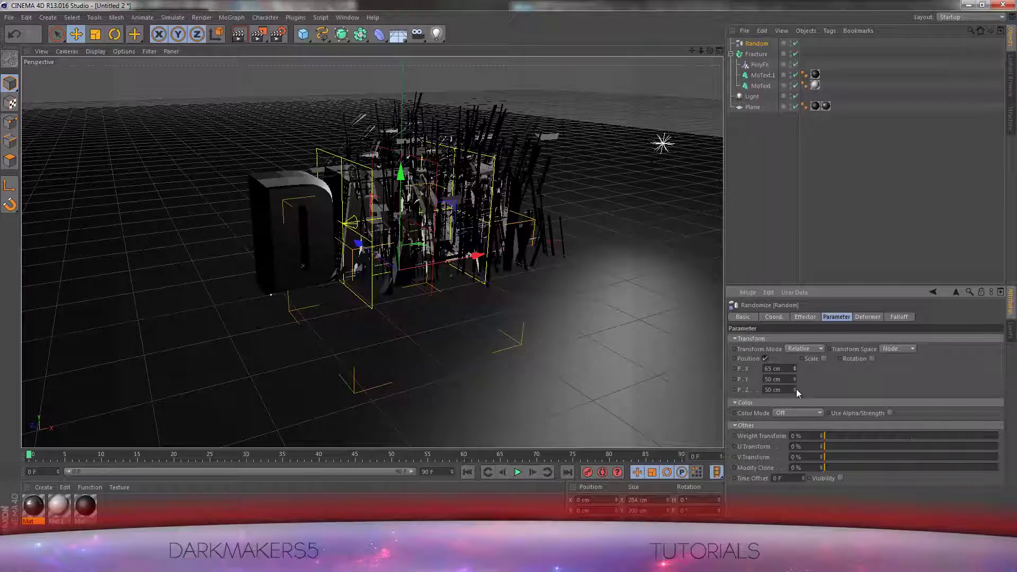
left_click_drag(794, 389, 794, 256)
left_click_drag(794, 368, 803, 304)
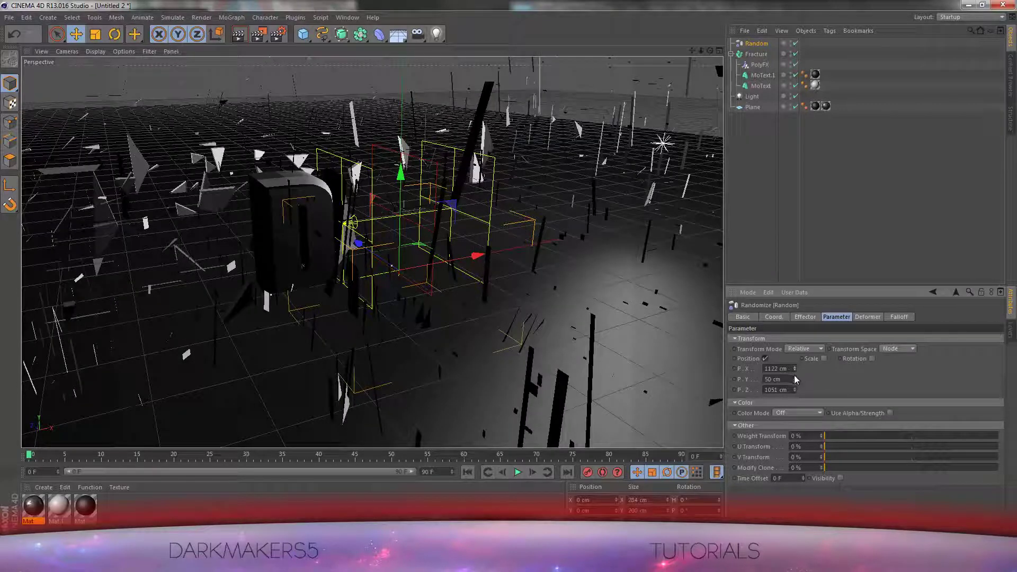
left_click_drag(796, 380, 679, 4)
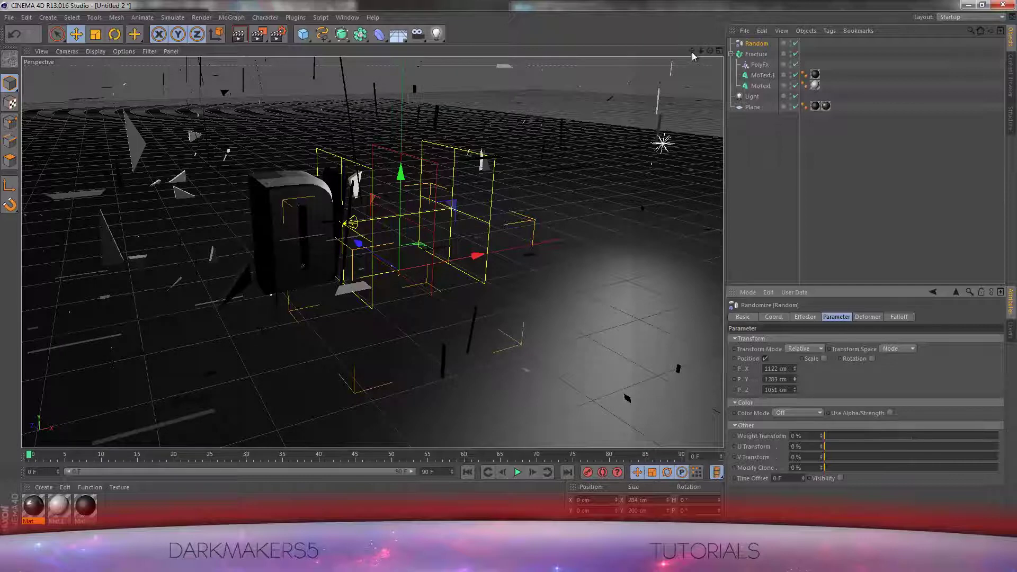
Step: Enable rotation on the Random effector with H 185°, P -256° and B 352°, and collapse the Fracture object's hierarchy
left_click_drag(710, 52, 510, 277)
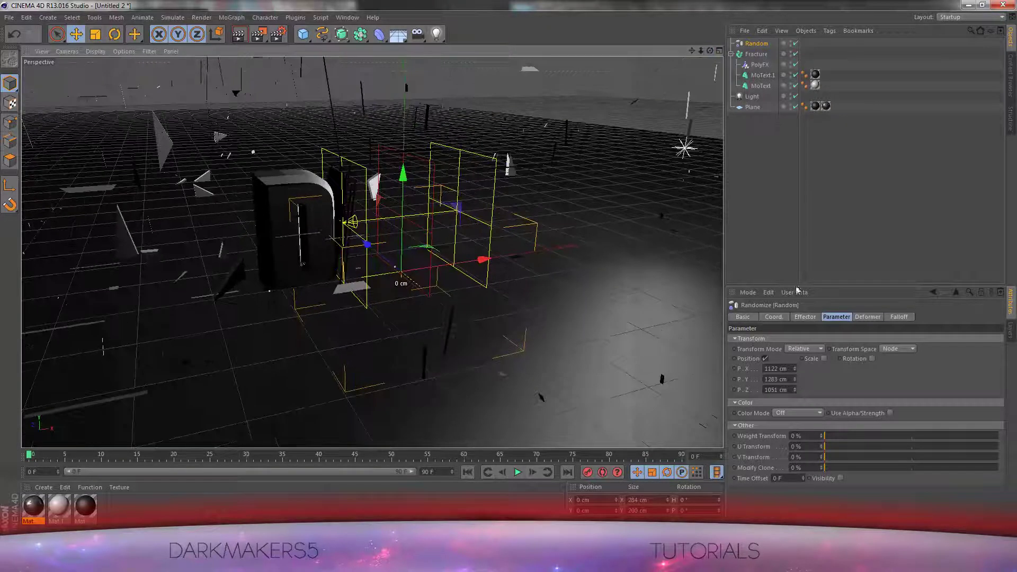
left_click(872, 358)
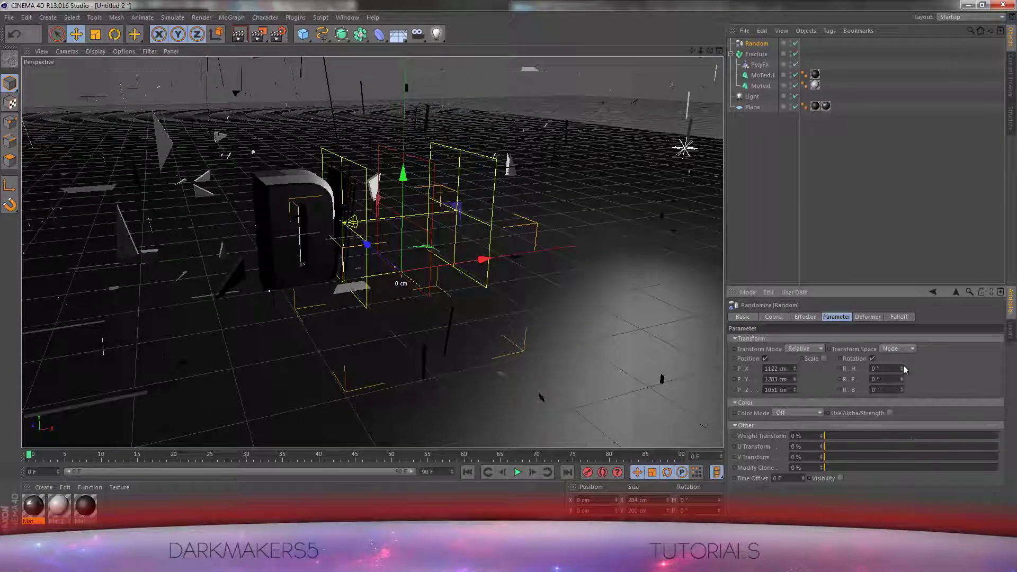
left_click_drag(901, 367, 901, 461)
mouse_move(903, 390)
left_mouse_down()
mouse_move(900, 371)
mouse_move(895, 401)
left_mouse_up()
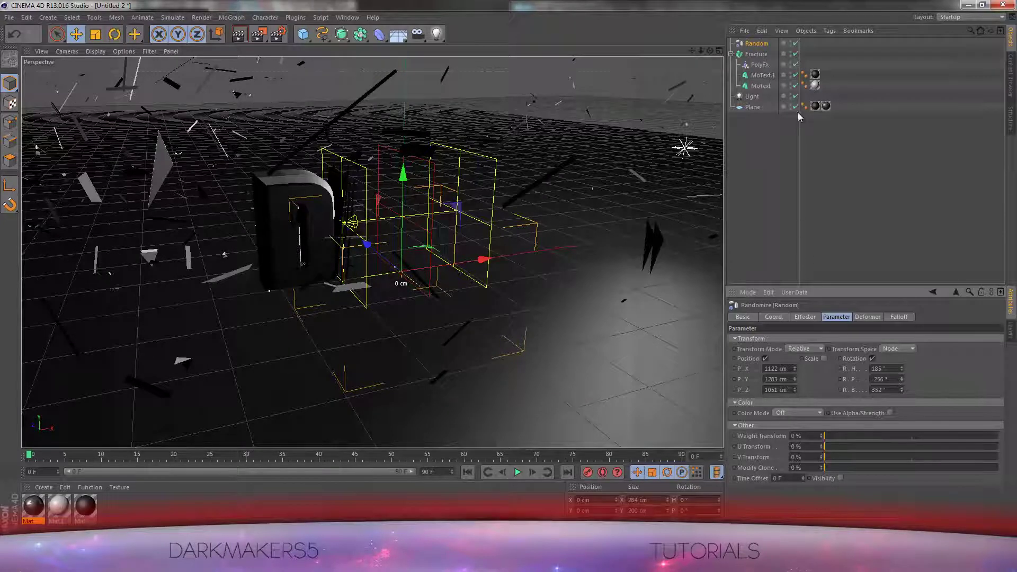
left_click(868, 316)
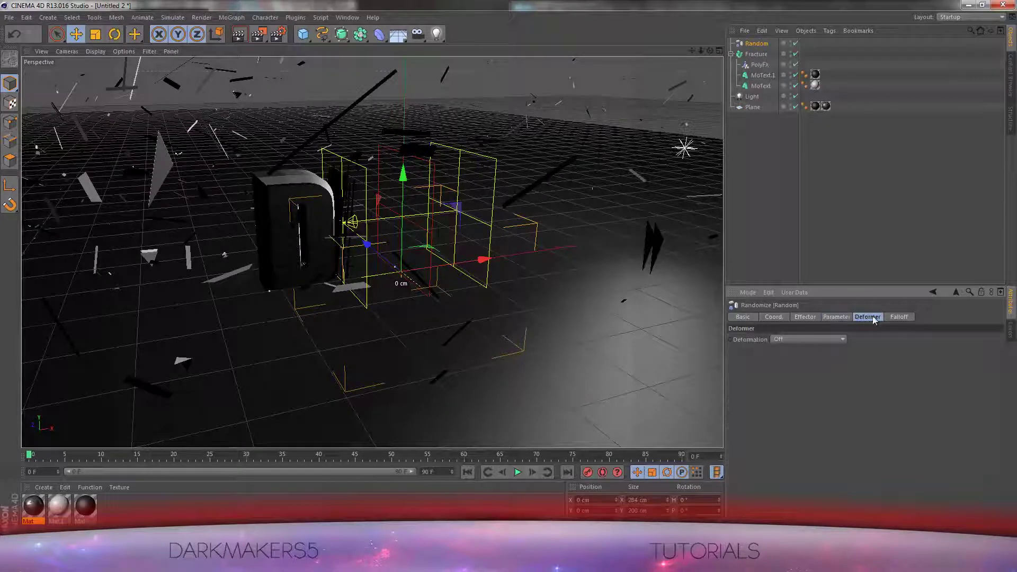
left_click(835, 317)
left_click(758, 167)
left_click(730, 54)
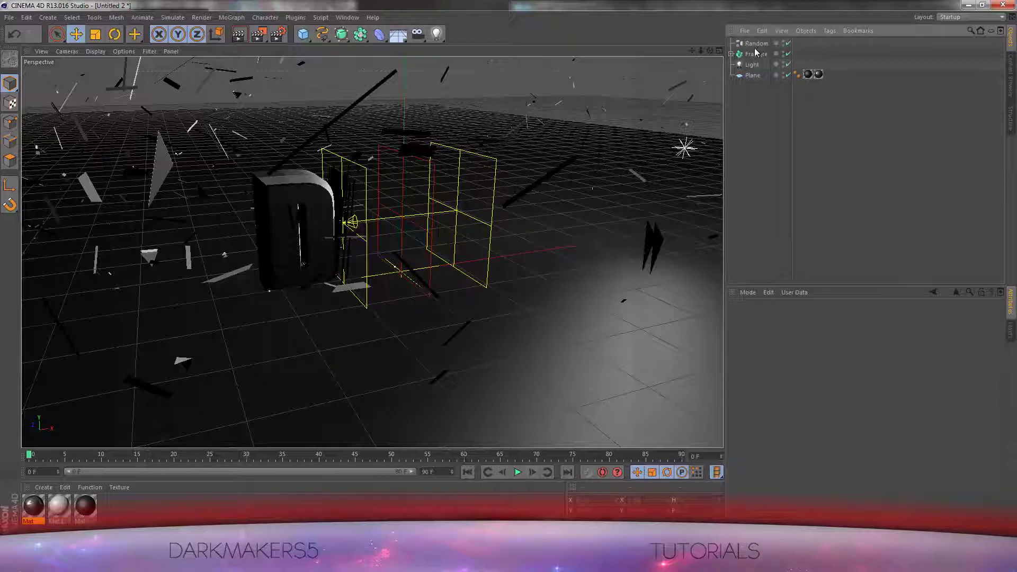
Step: Move the PolyFX object to about -340 cm in X and record its keyframe at frame 0
left_click(730, 54)
left_click(753, 65)
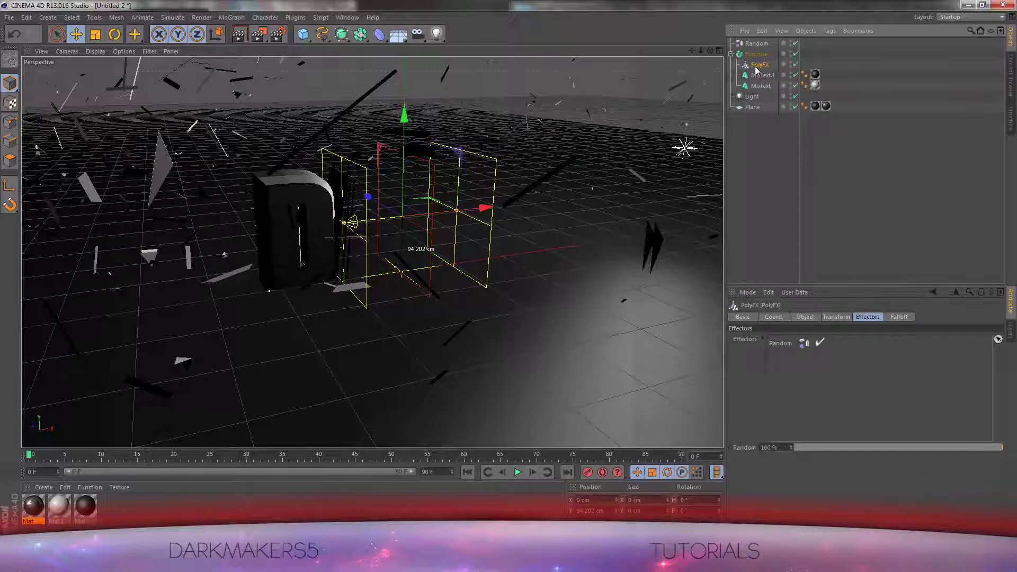
left_click_drag(495, 215, 274, 210)
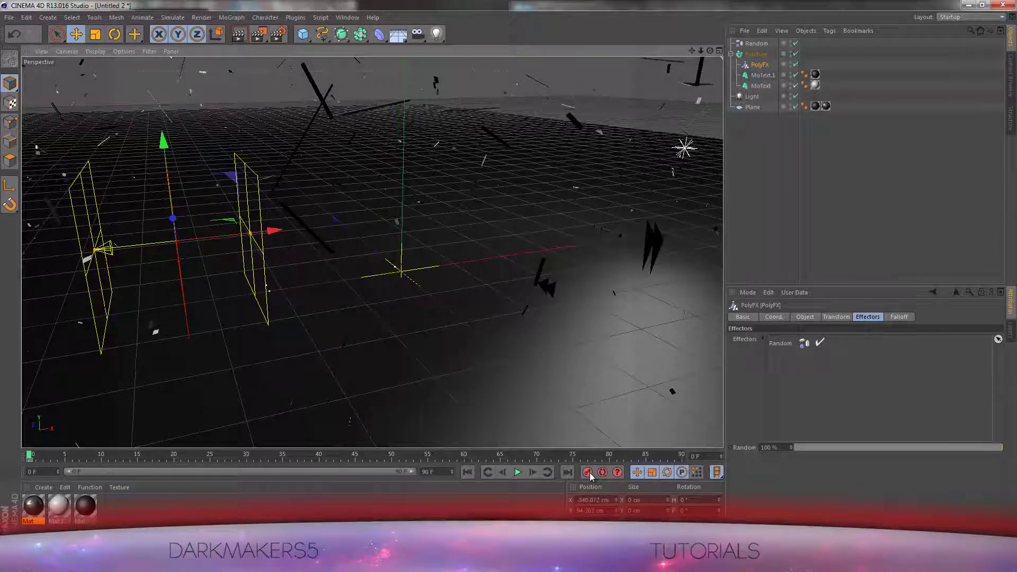
Step: Move the PolyFX object to about 350 cm in X at frame 90 and record a keyframe
left_click_drag(29, 459, 469, 457)
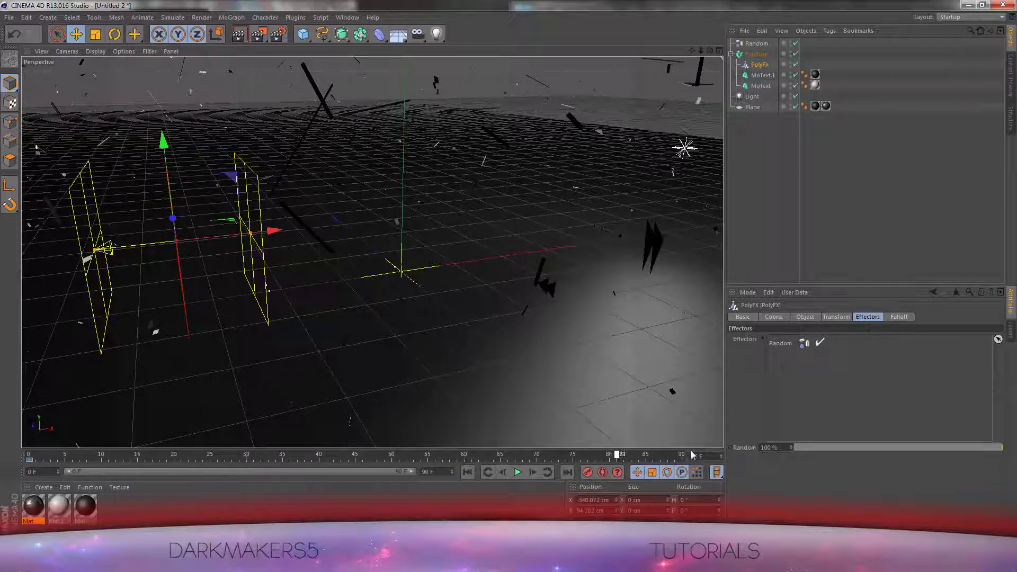
left_click_drag(251, 233, 645, 196)
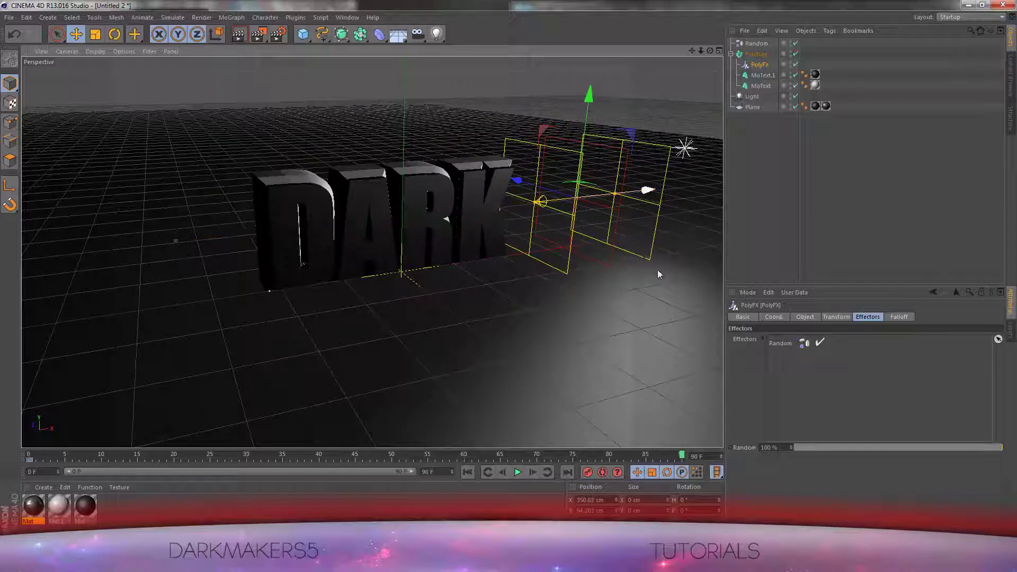
left_click(588, 472)
Step: Scrub and play back the PolyFX animation, and return to frame 0
left_click_drag(681, 455, 550, 453)
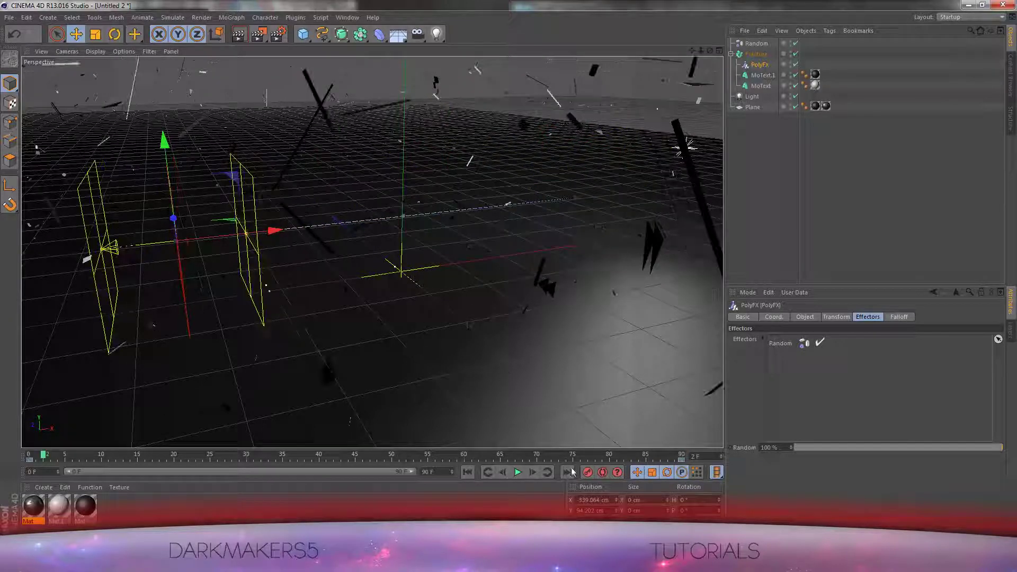
left_click(518, 472)
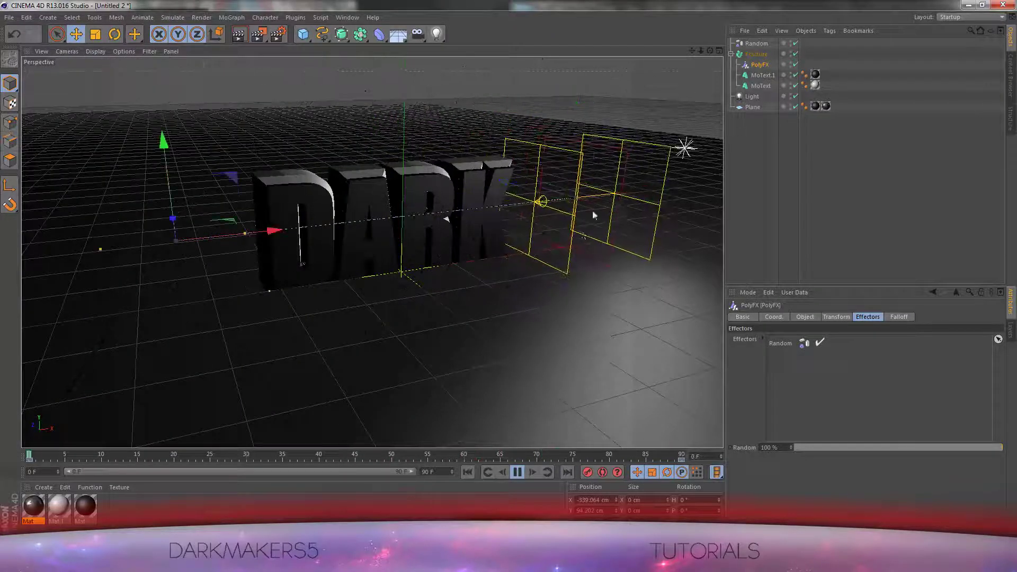
left_click(517, 472)
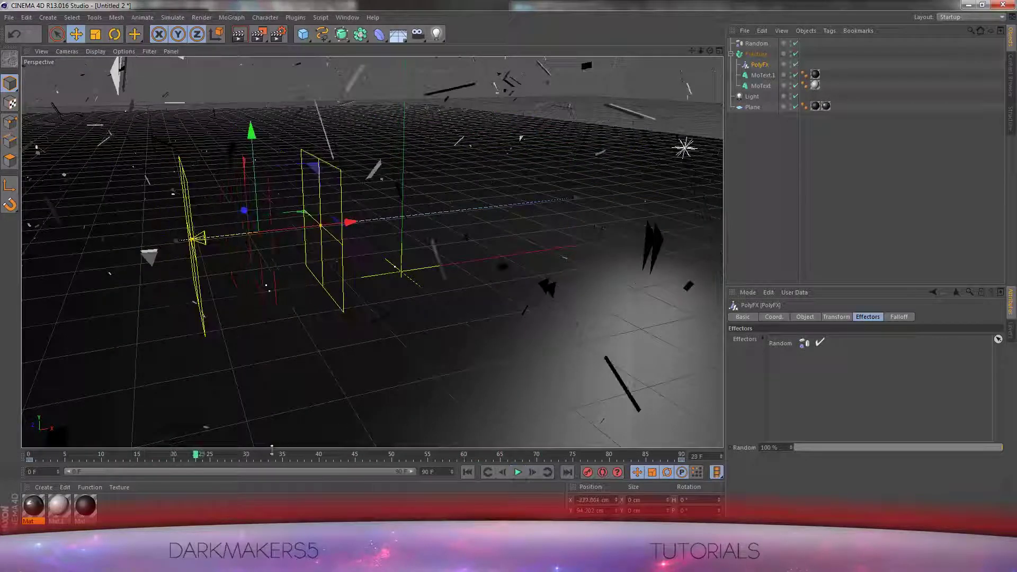
left_click_drag(197, 458, 1, 450)
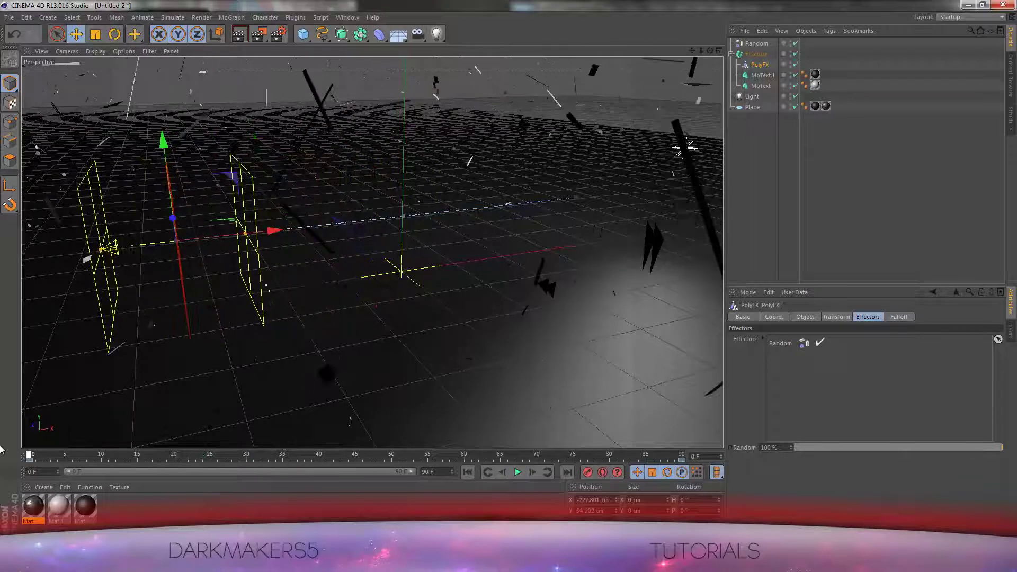
Step: Frame the scene closer in the perspective view and add a camera object from that viewpoint
right_click(422, 42)
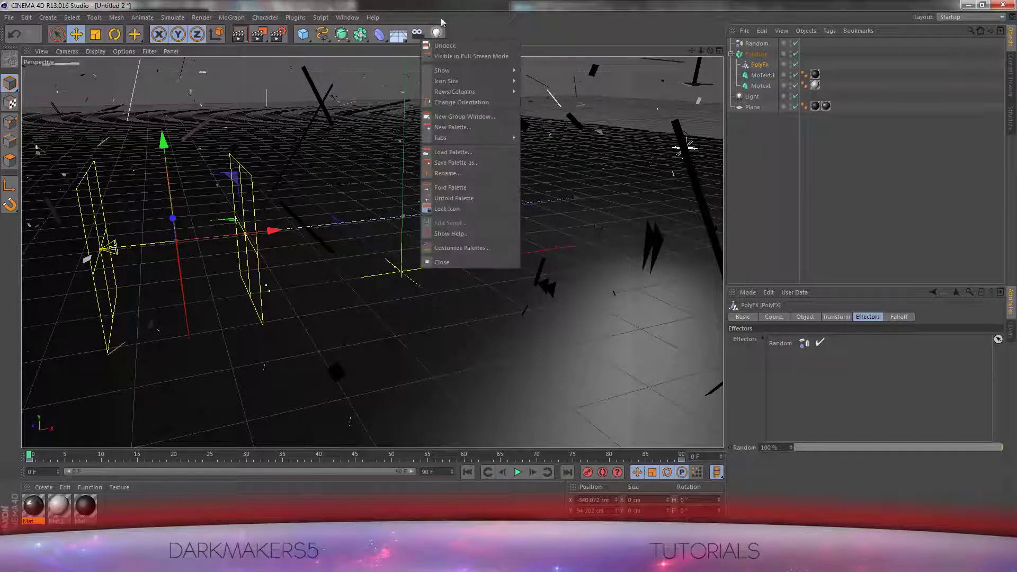
left_click(692, 50)
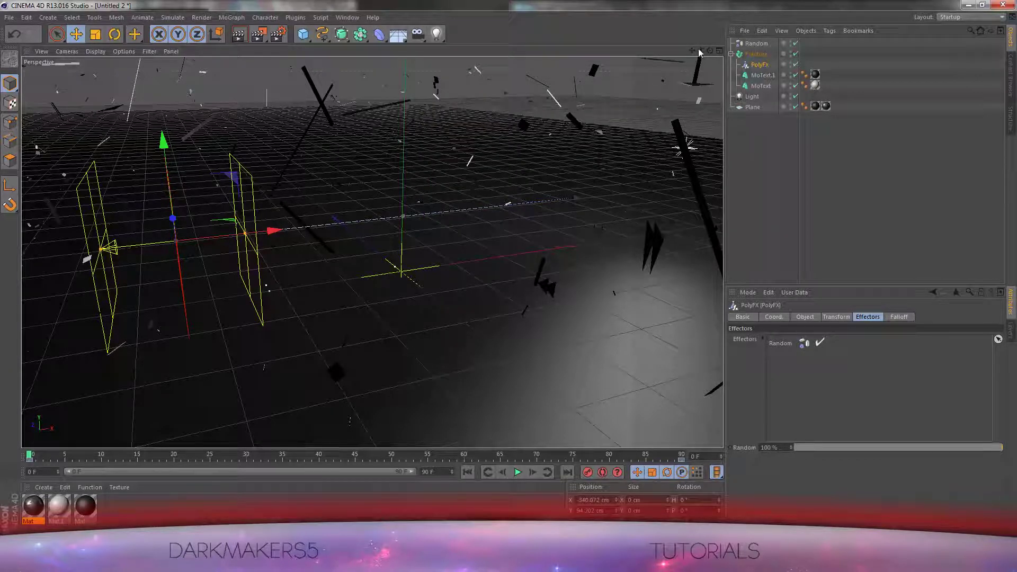
left_click_drag(692, 51, 509, 186)
scroll(399, 243, "up", 3)
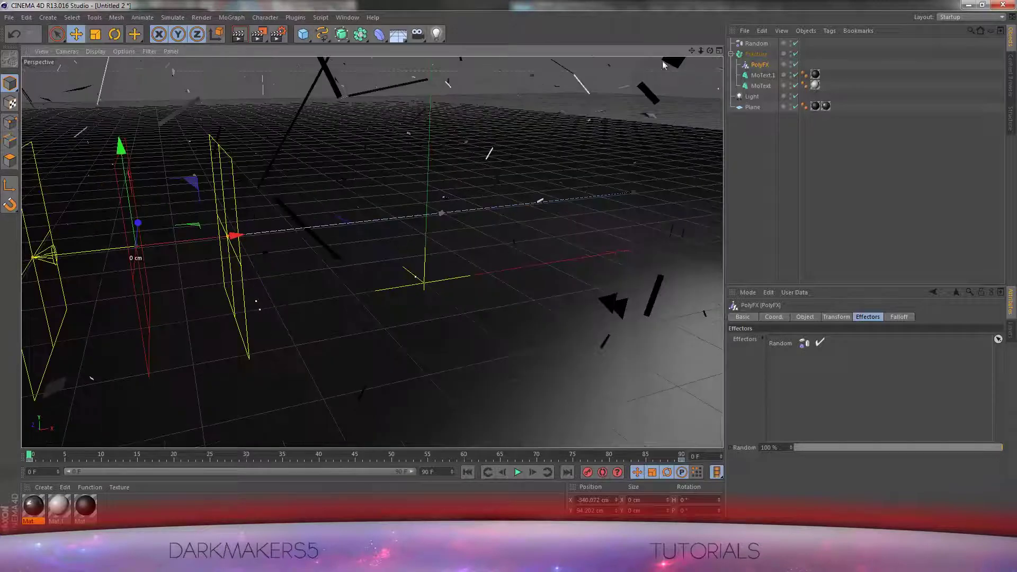
mouse_move(689, 51)
left_mouse_down()
mouse_move(736, 55)
mouse_move(506, 275)
mouse_move(695, 54)
left_mouse_up()
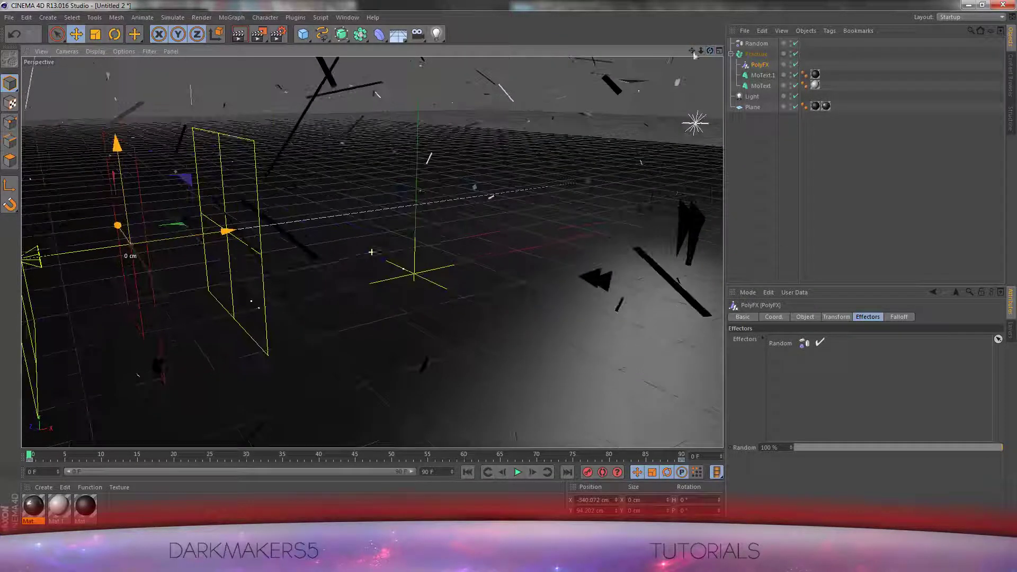
right_click(418, 36)
left_click(420, 4)
left_click(421, 37)
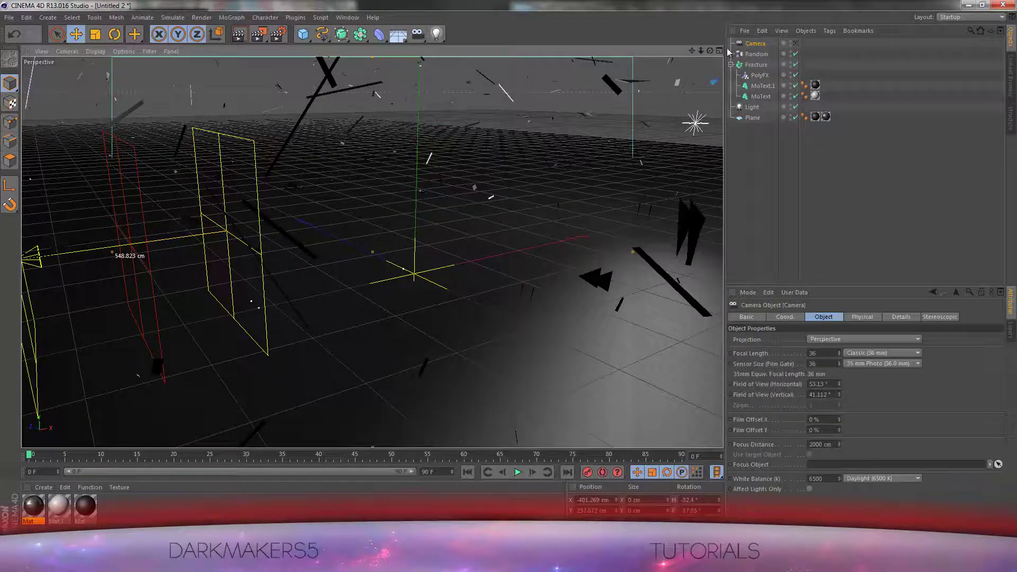
double_click(749, 47)
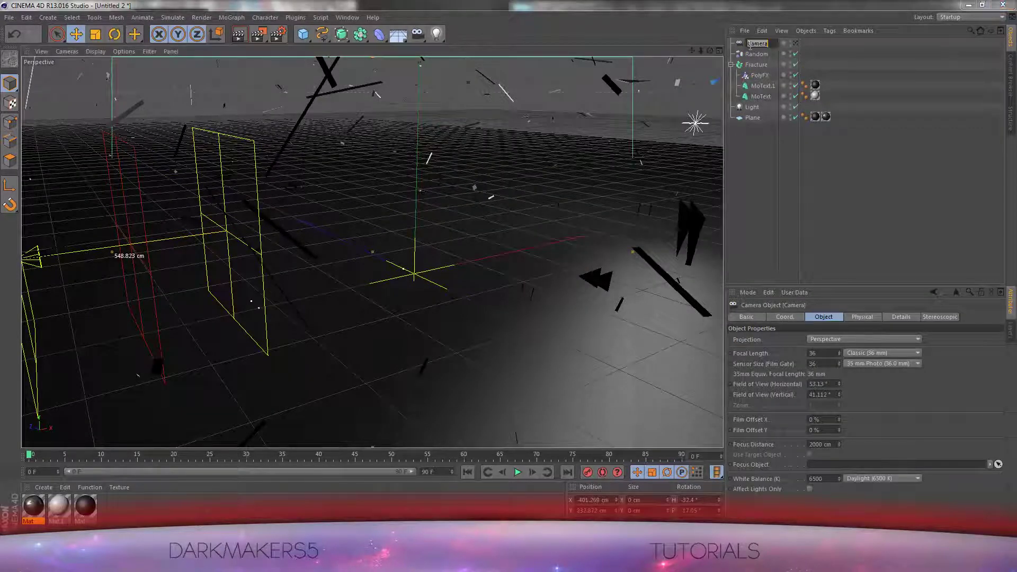
key("Return")
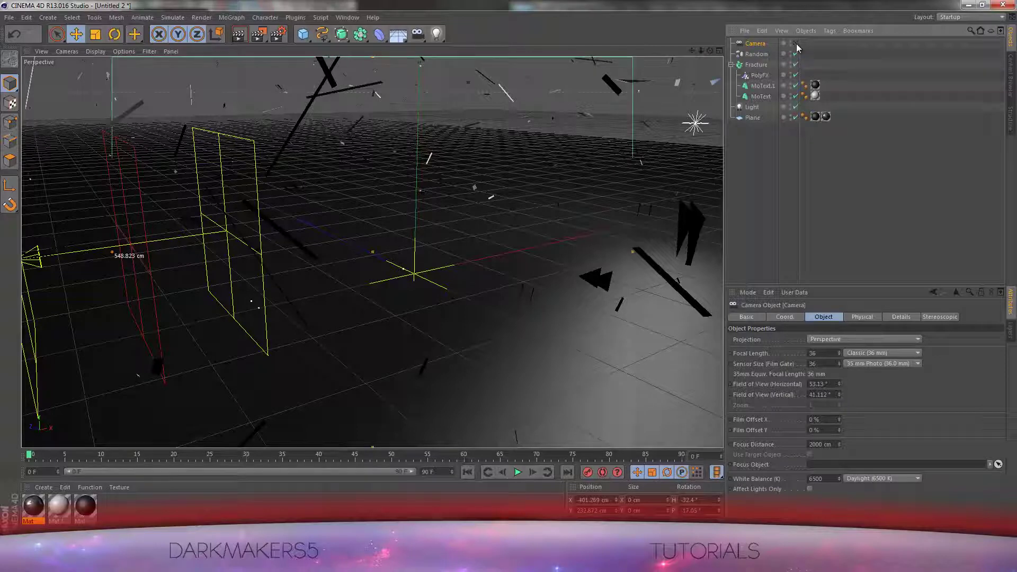
Step: Move the camera to about X -429 cm, Y 249 cm and record its keyframe at frame 0
scroll(551, 125, "down", 4)
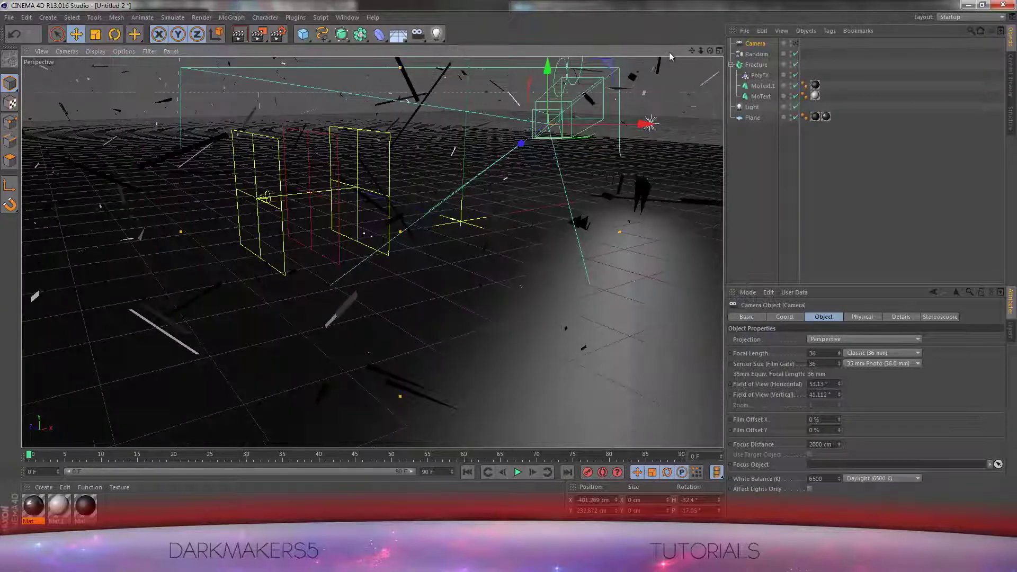
left_click_drag(692, 51, 372, 252)
scroll(488, 170, "down", 2)
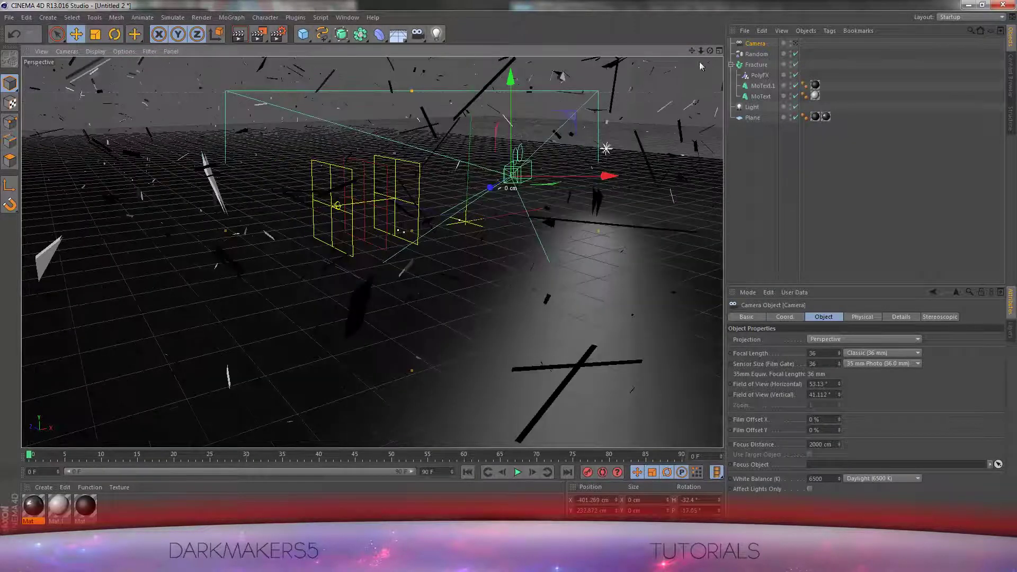
left_click_drag(509, 280, 572, 138, "alt")
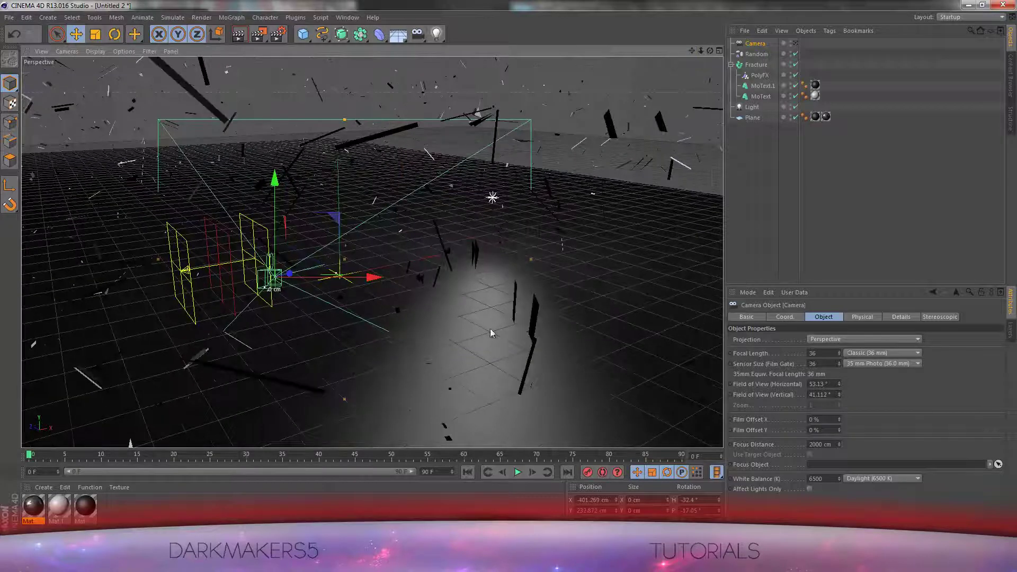
left_click_drag(618, 457, 0, 432)
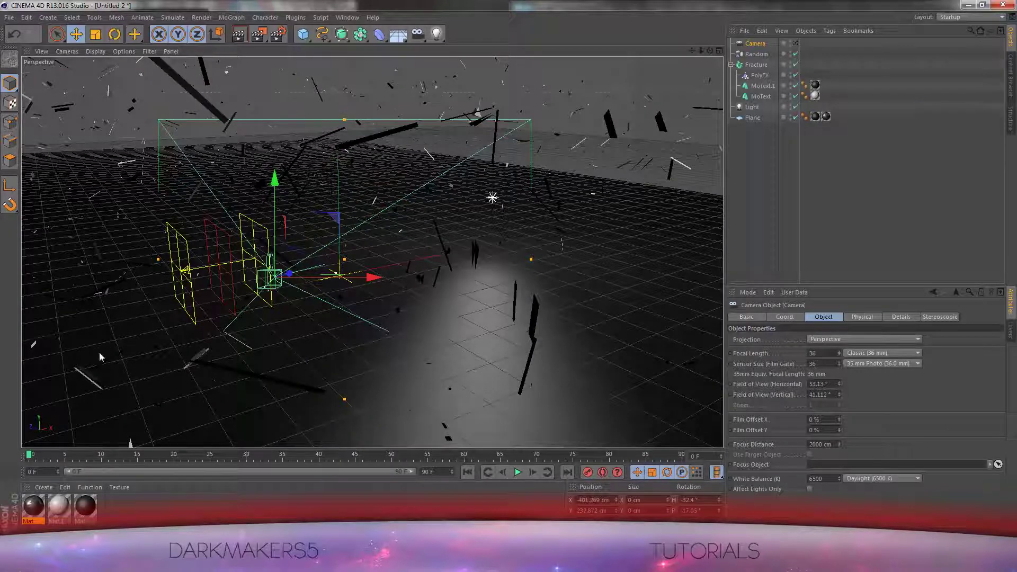
left_click_drag(693, 50, 509, 275)
left_click_drag(693, 51, 517, 278)
left_click_drag(31, 456, 27, 430)
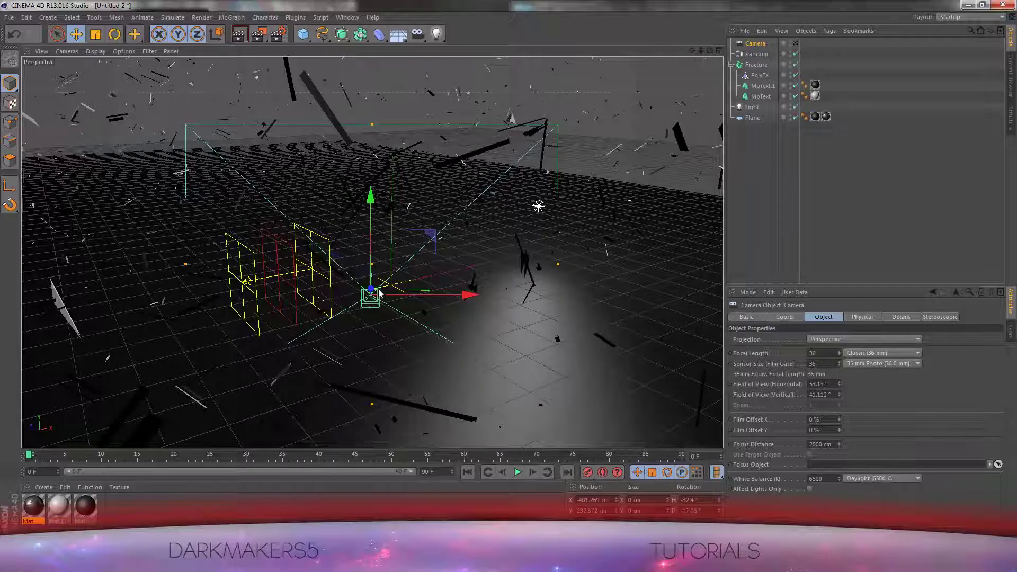
left_click_drag(372, 292, 365, 298)
left_click_drag(710, 51, 599, 463)
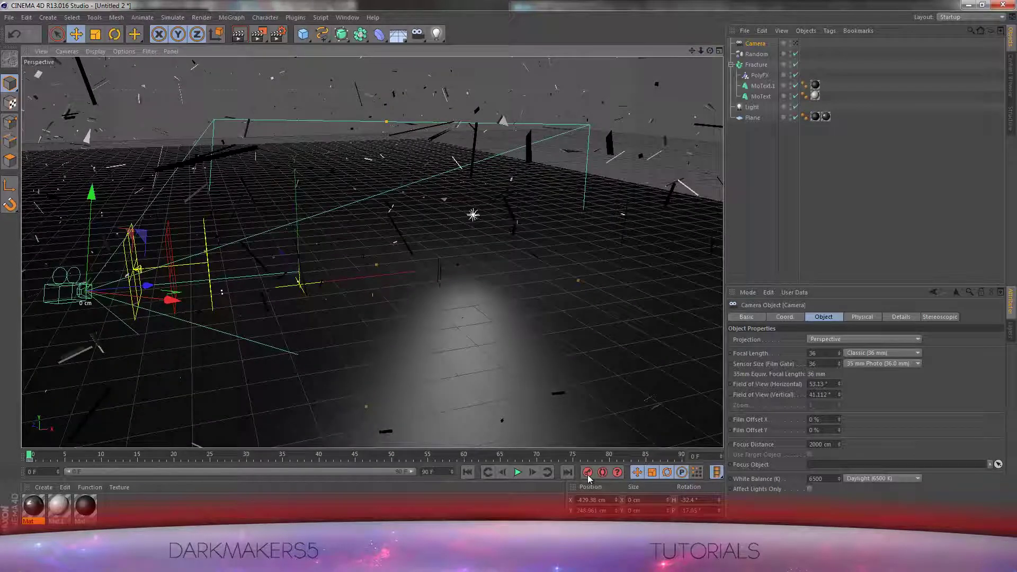
Step: At frame 90, shift the camera to about X -187 cm and rotate it to about H -11.5°, P -16.5° to face the text
left_click_drag(30, 459, 710, 449)
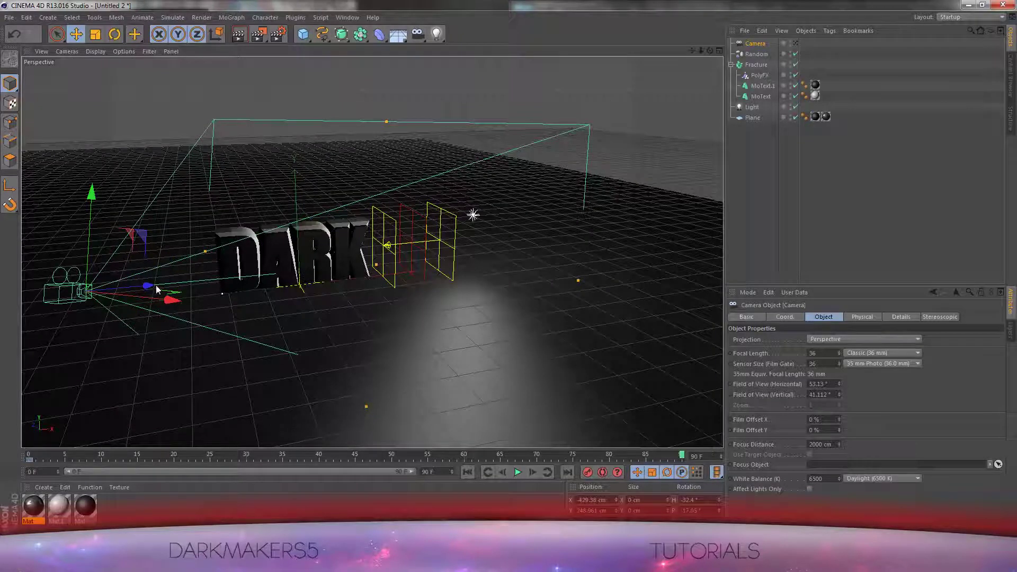
left_click_drag(156, 297, 334, 332)
left_click(115, 35)
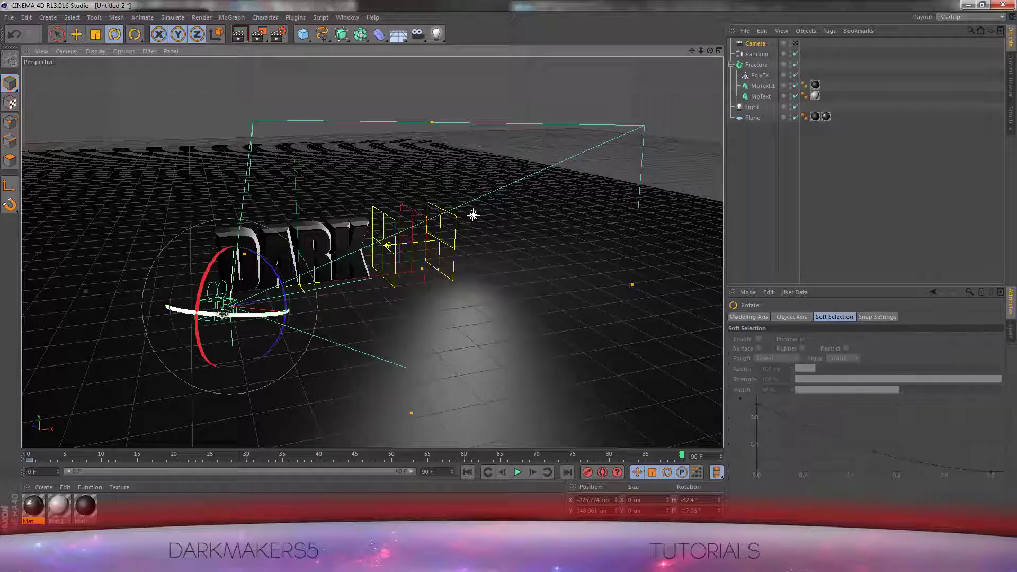
left_click_drag(212, 313, 241, 316)
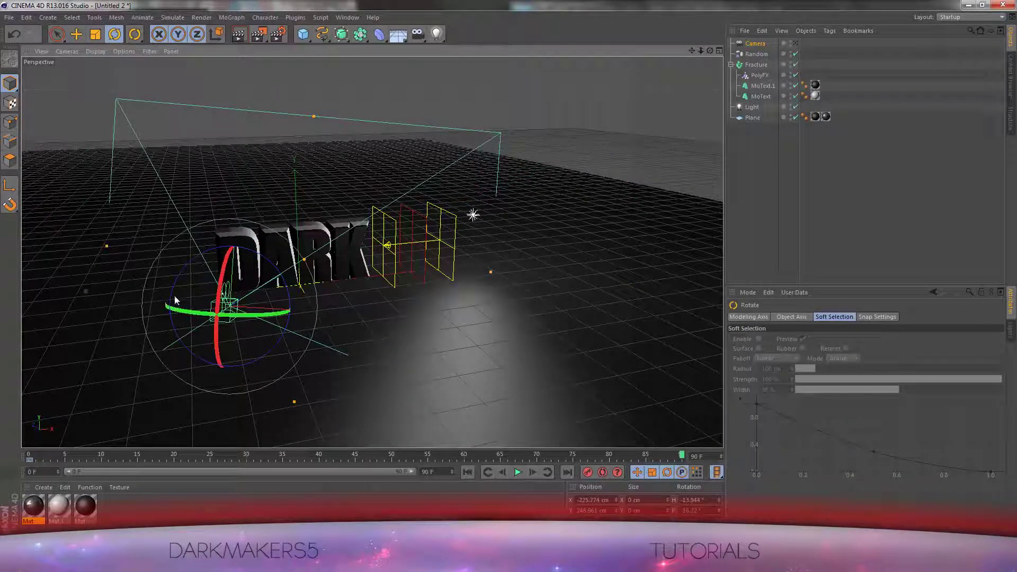
left_click_drag(175, 296, 173, 303)
left_click_drag(235, 312, 292, 303)
Step: Raise the camera to about 272 cm in Y, check its view of the text, and record its keyframe at frame 90
left_click(57, 35)
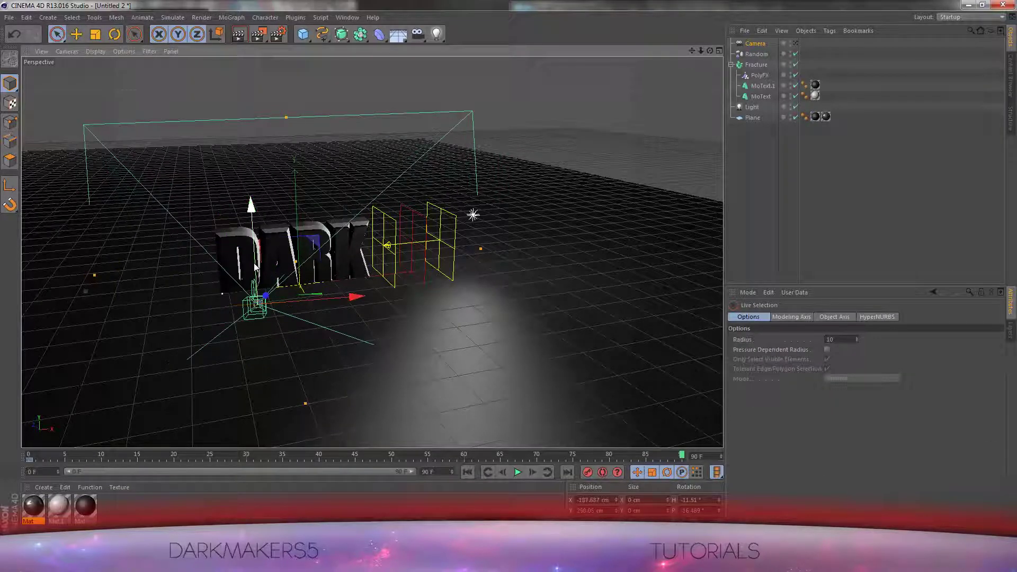
left_click_drag(255, 261, 253, 247)
left_click(796, 44)
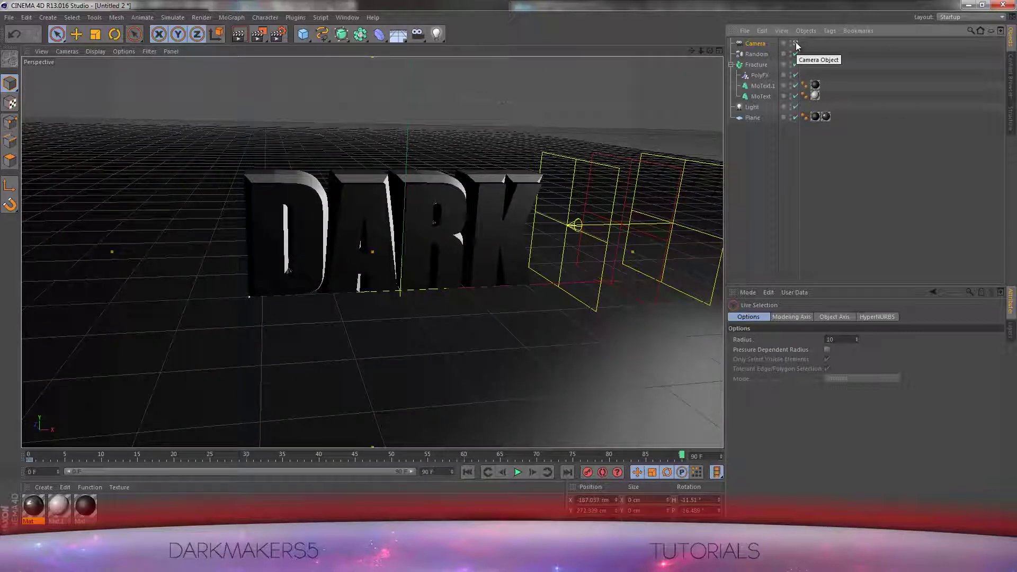
left_click(796, 44)
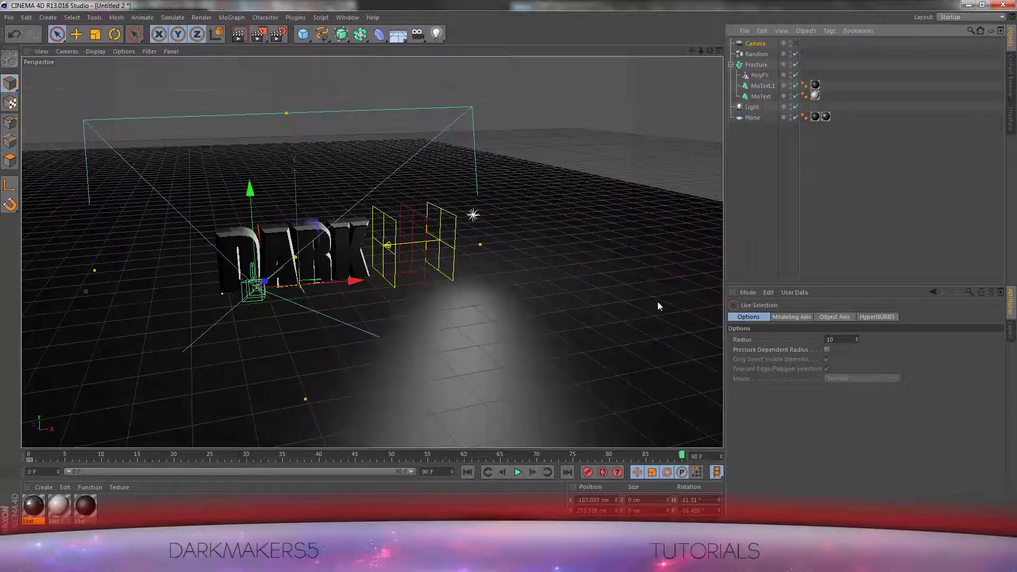
left_click(593, 475)
Step: Switch the viewport to the camera's view, play back the animation, and return to frame 0
left_click(518, 473)
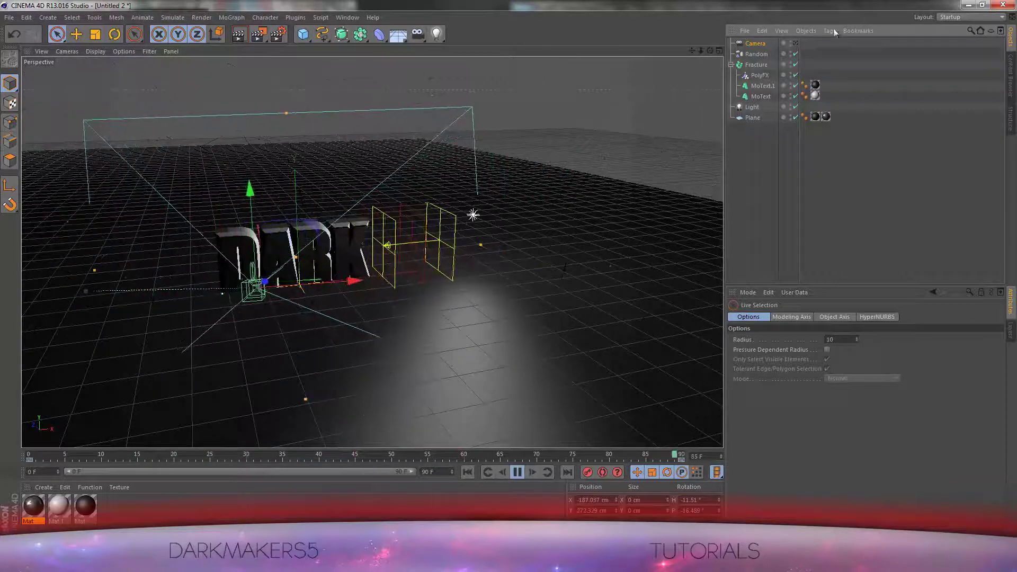
left_click(795, 43)
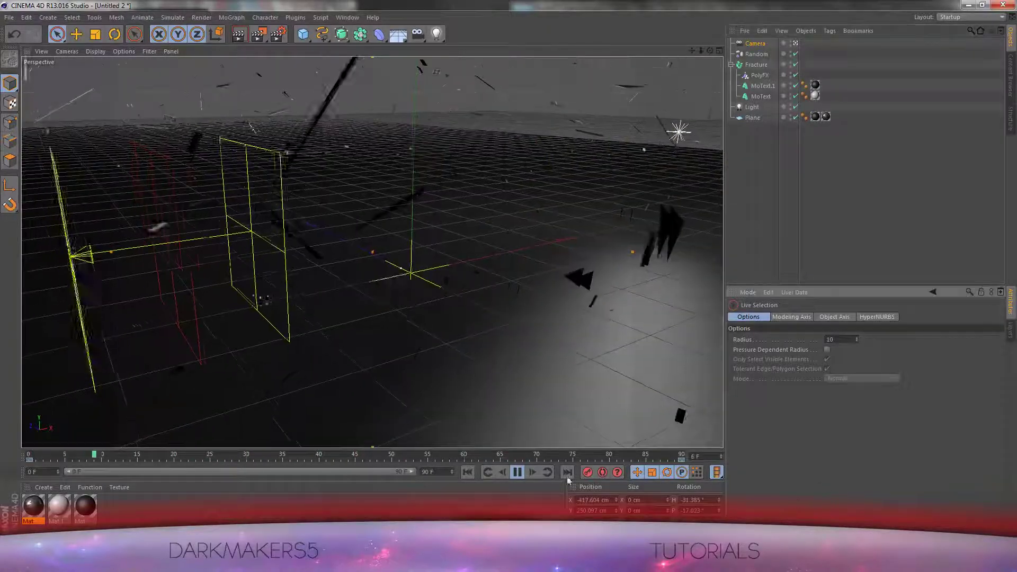
left_click(517, 471)
left_click(30, 460)
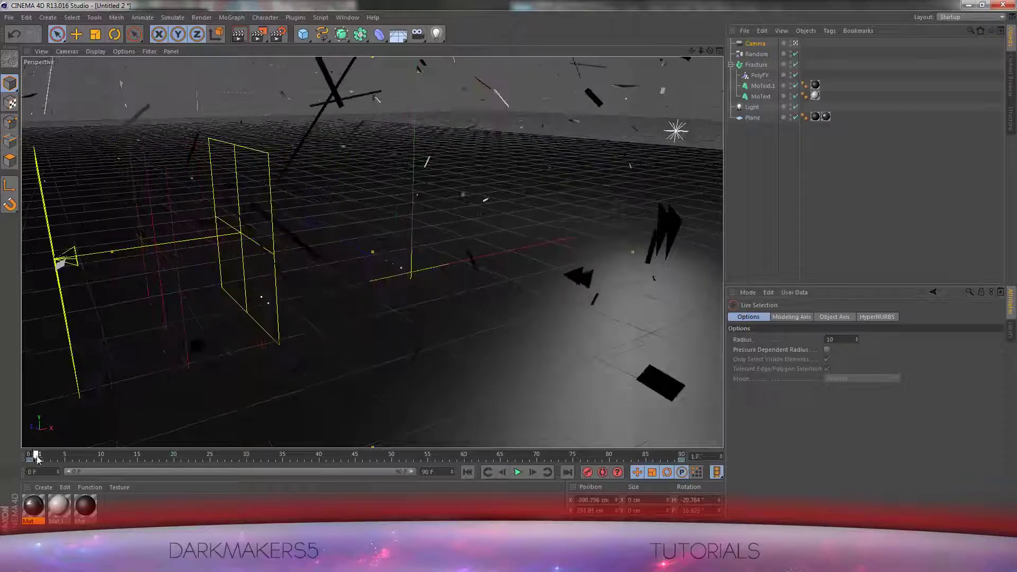
left_click(30, 459)
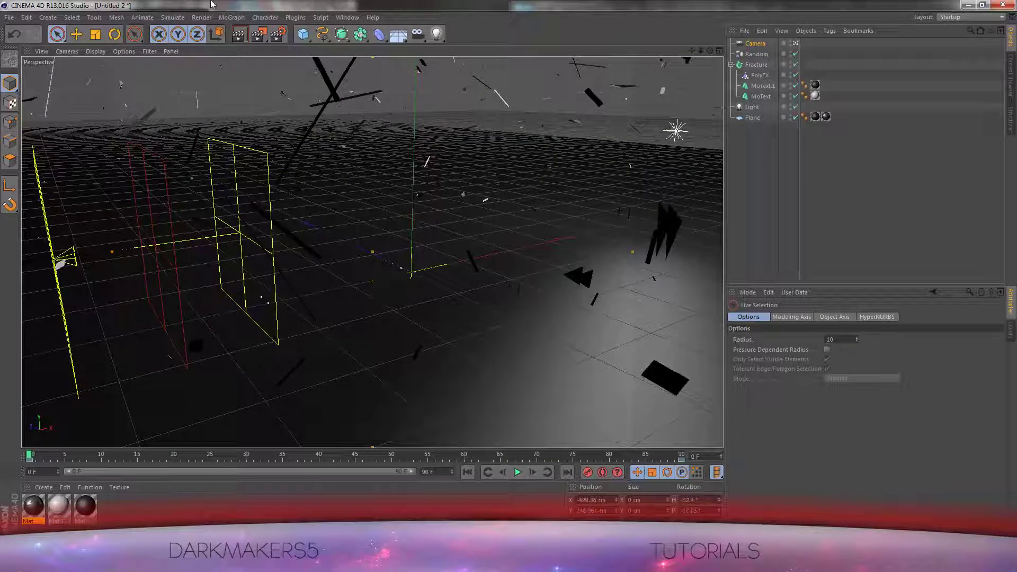
Step: Open the render settings and review the available save formats and the output size and frame range options
left_click(280, 35)
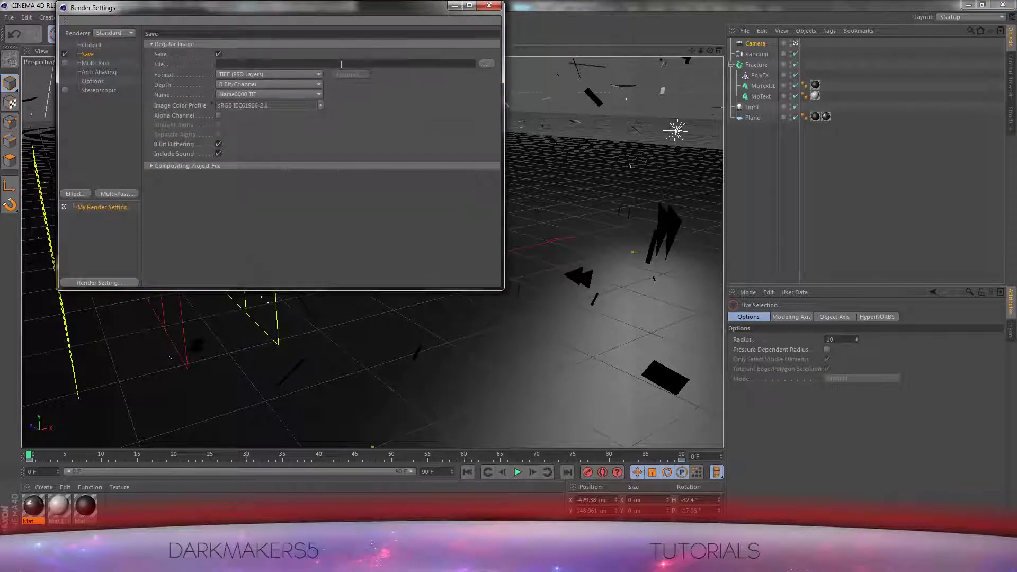
left_click(255, 76)
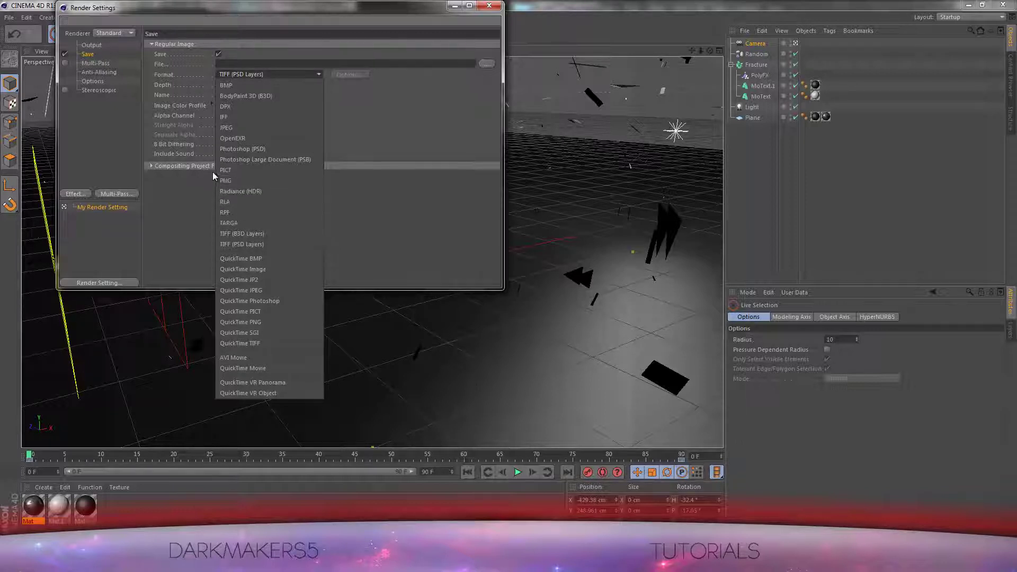
left_click(383, 123)
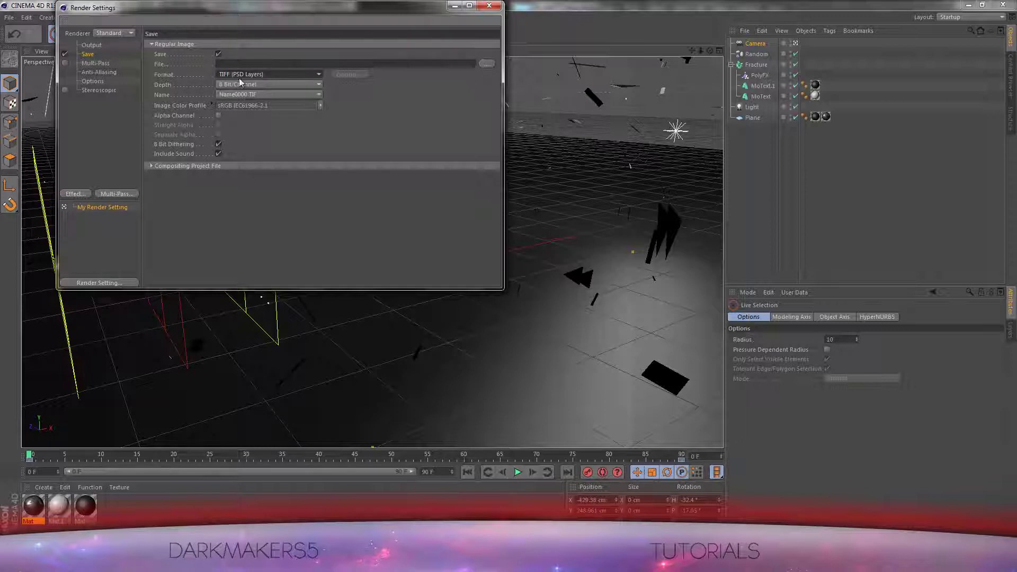
left_click(91, 46)
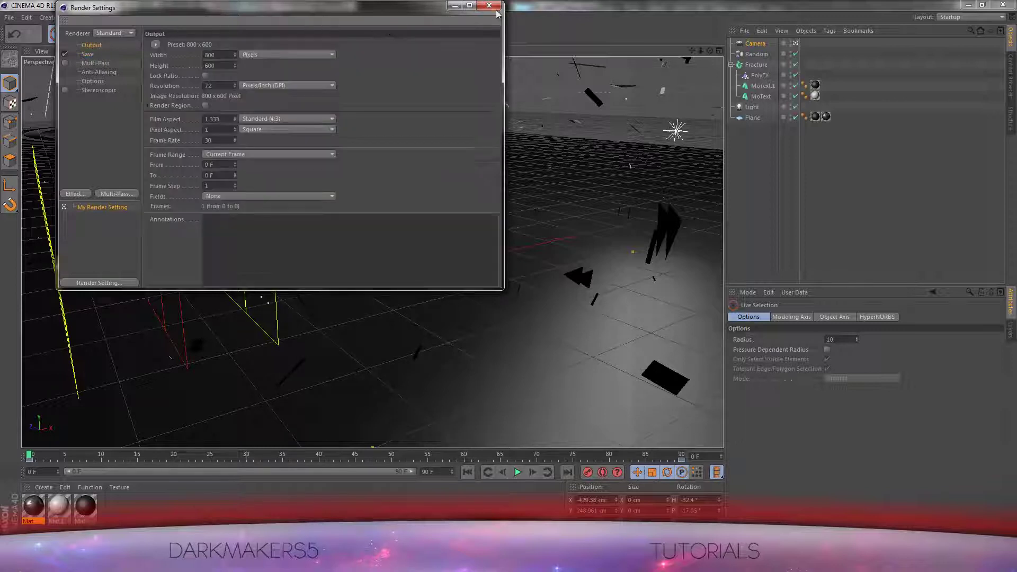
Step: Apply the HDTV 1080 29.97 film/video preset to the render output, review the other size presets, and close the render settings
left_click(154, 45)
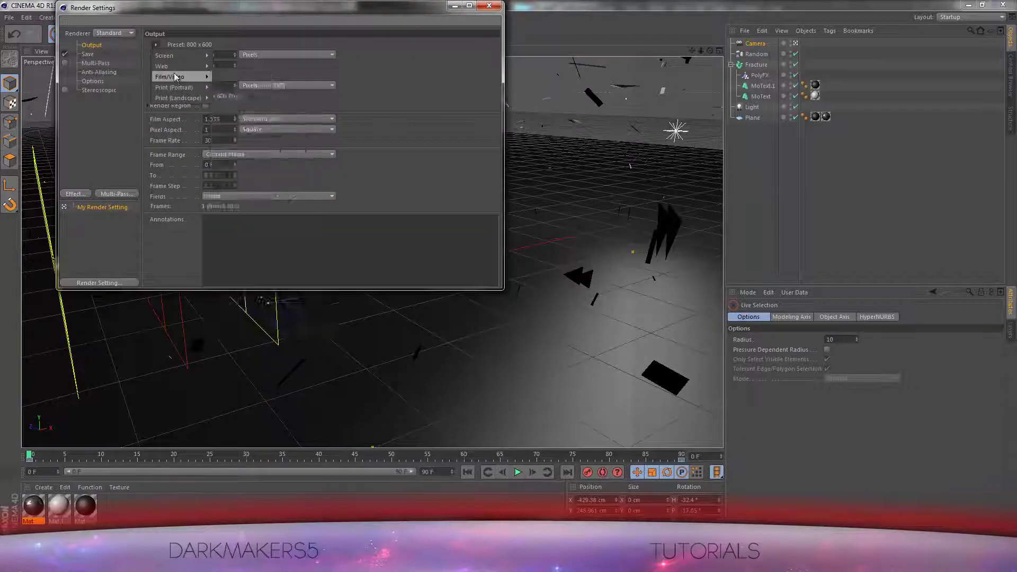
mouse_move(174, 74)
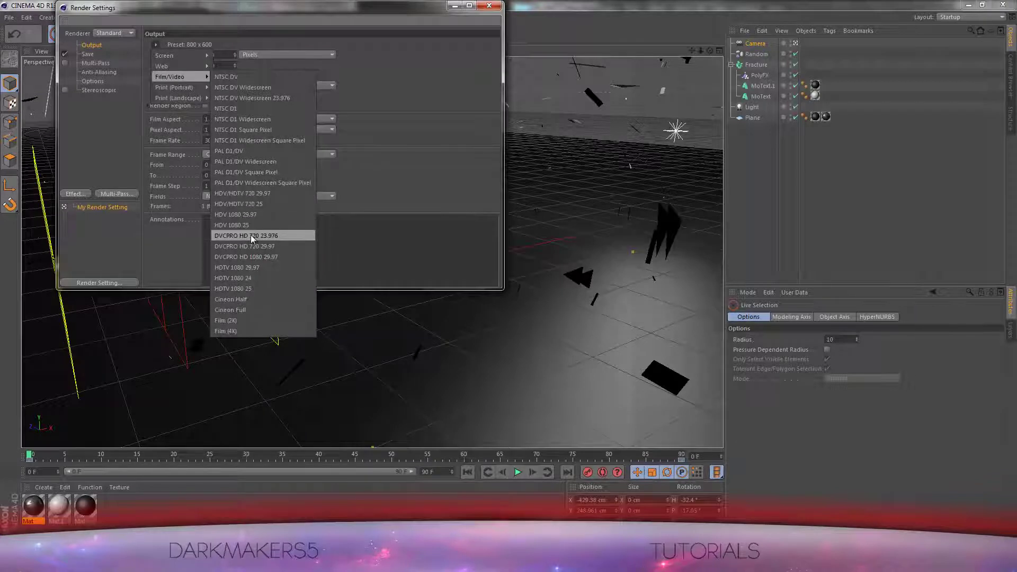
left_click(257, 268)
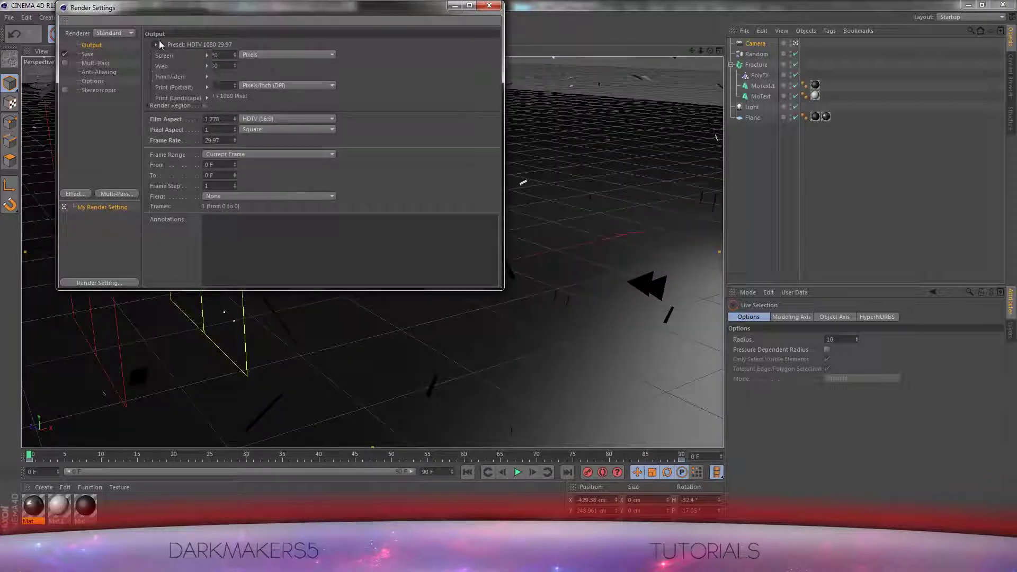
mouse_move(180, 60)
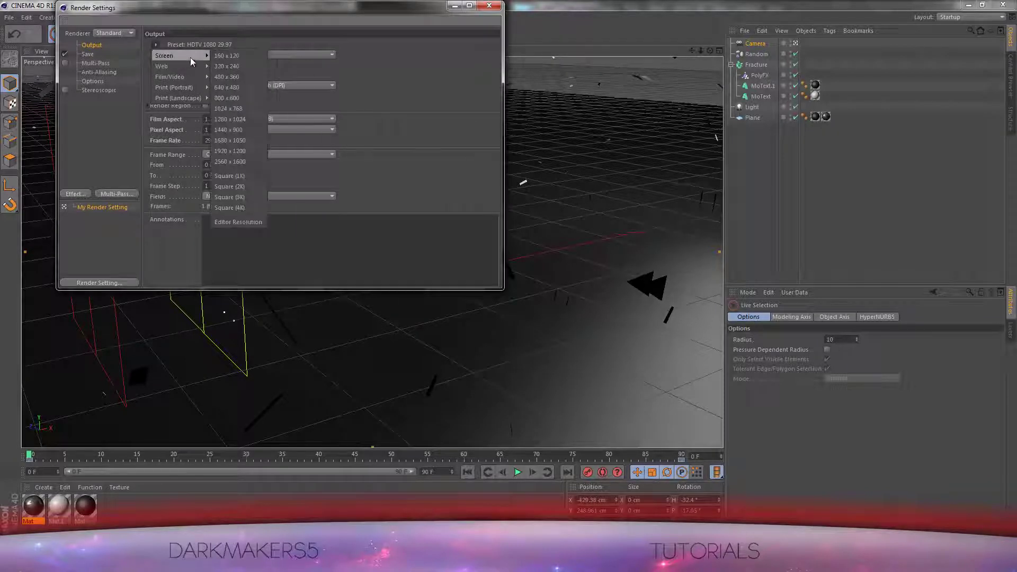
mouse_move(168, 78)
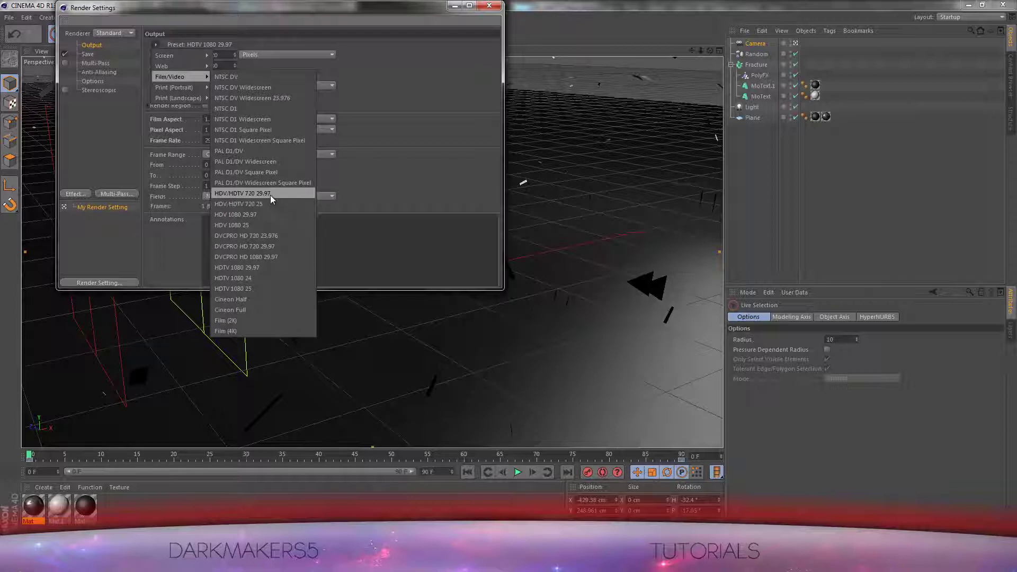
left_click(491, 9)
left_click(486, 8)
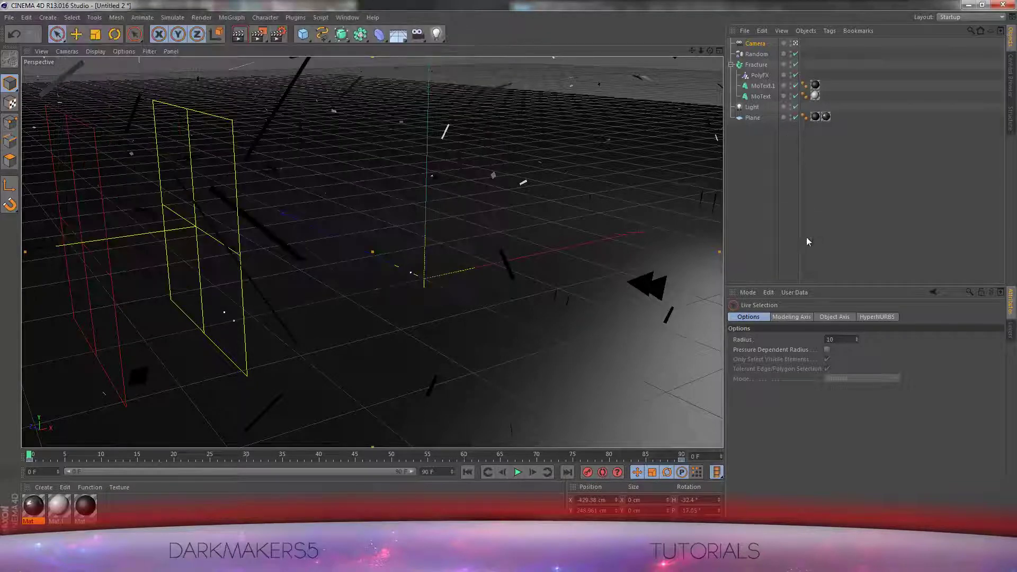